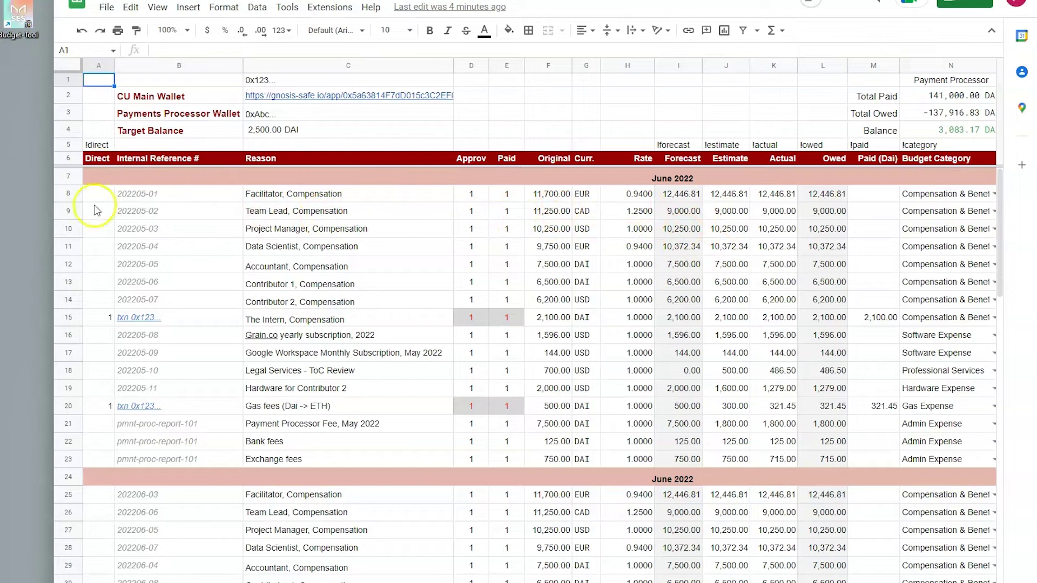
Step: Review the payment sheet's !forecast, !estimate, !actual, !owed and !paid column tags
click(70, 195)
click(422, 237)
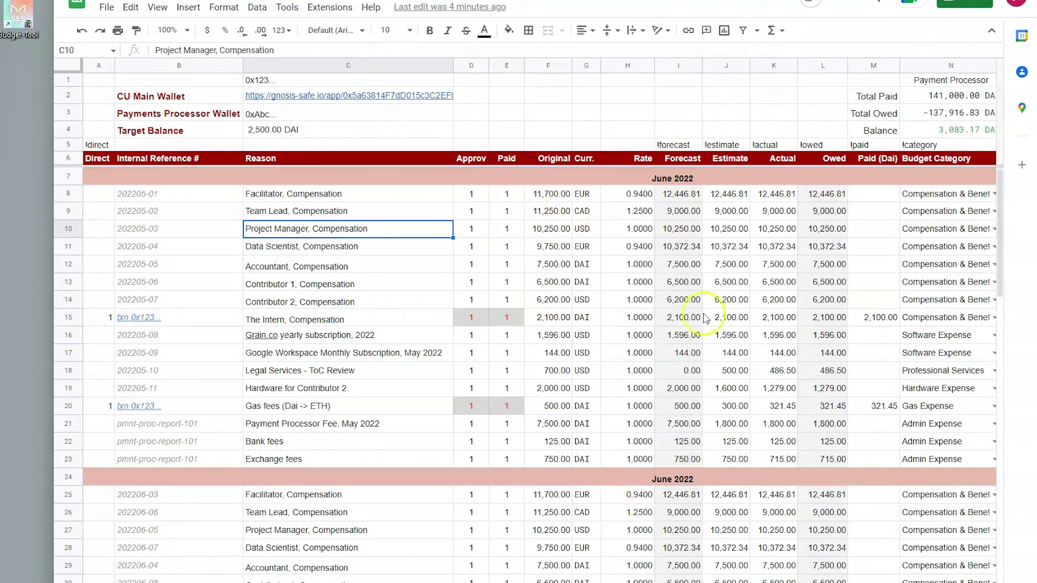
scroll(502, 201, right, 5)
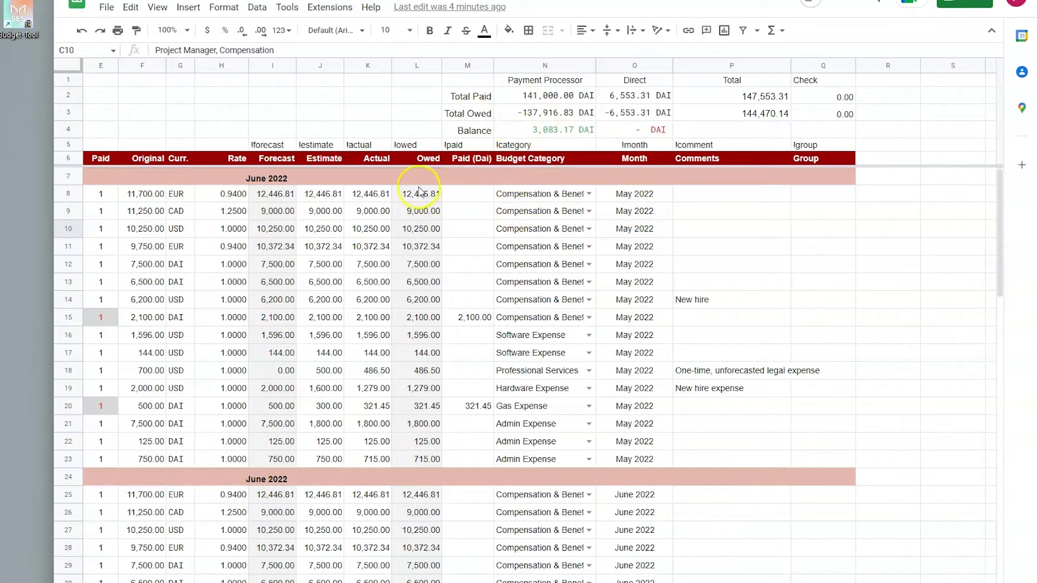
click(270, 143)
click(326, 146)
click(368, 145)
click(410, 145)
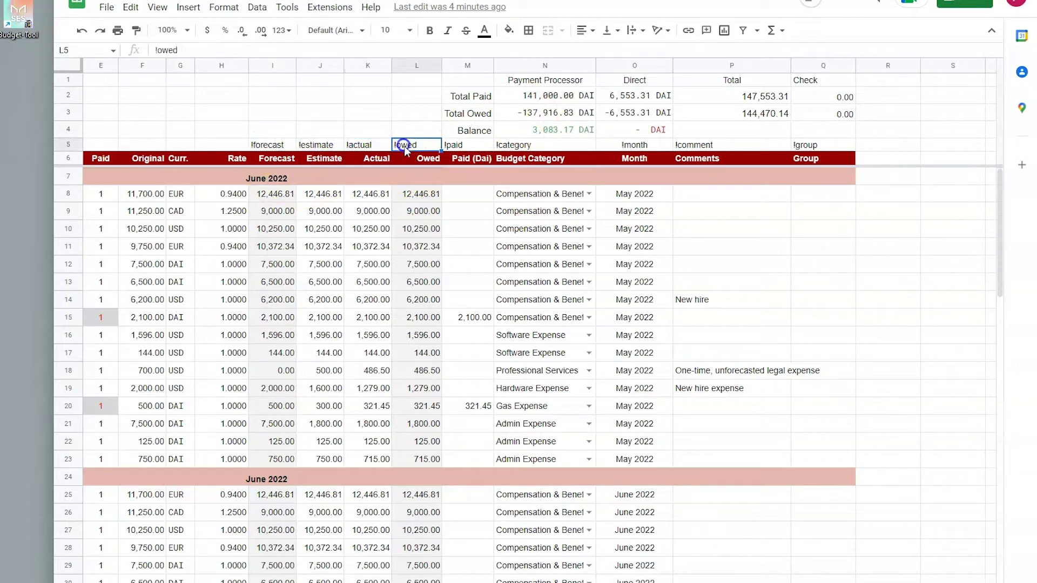
click(453, 146)
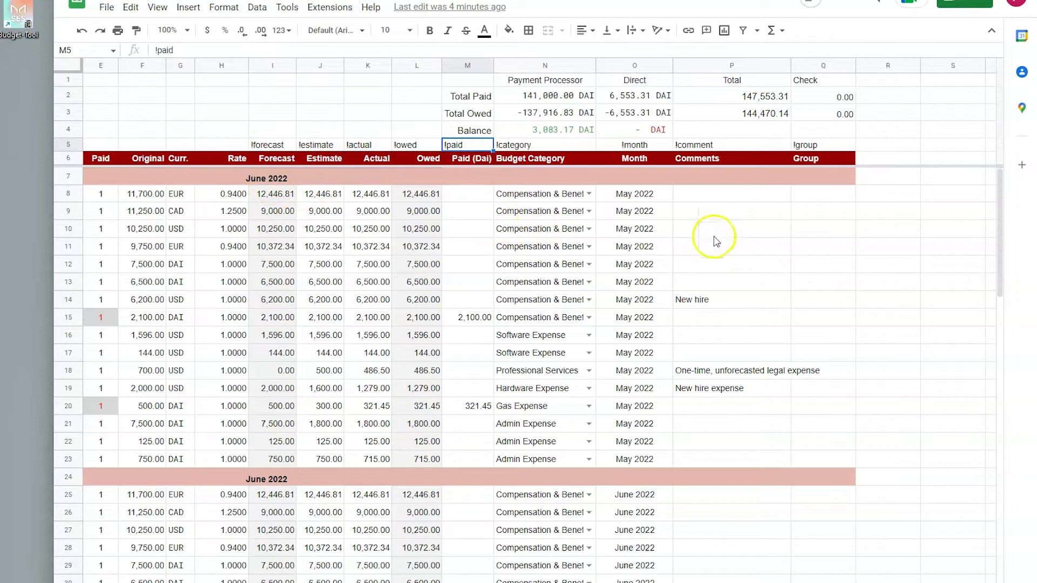
scroll(519, 324, left, 5)
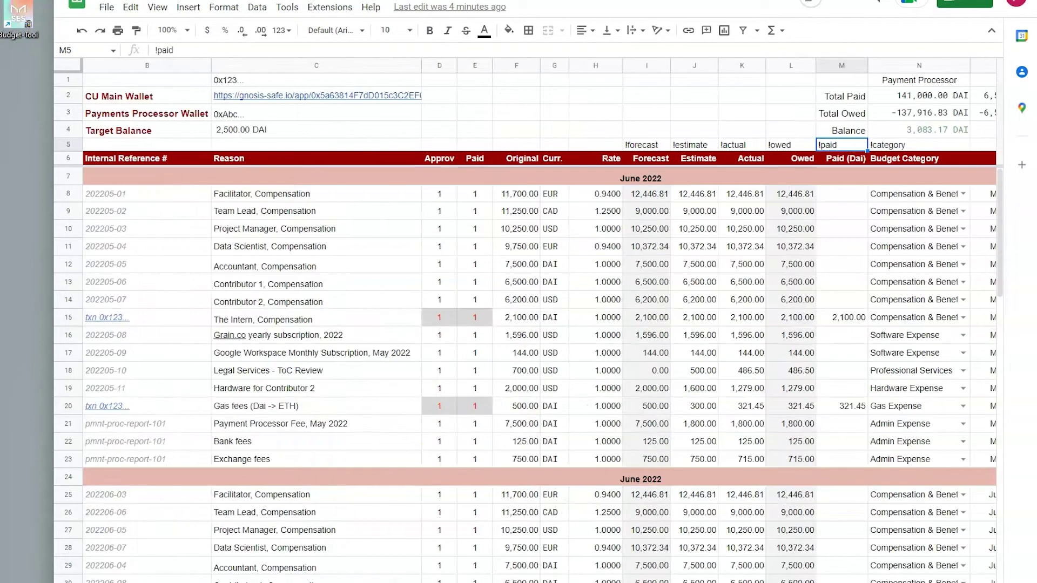
Step: Switch to the Actuals sheet and inspect its header row, May 2022 dates and !Month tag
key(ctrl+shift+Page_Down)
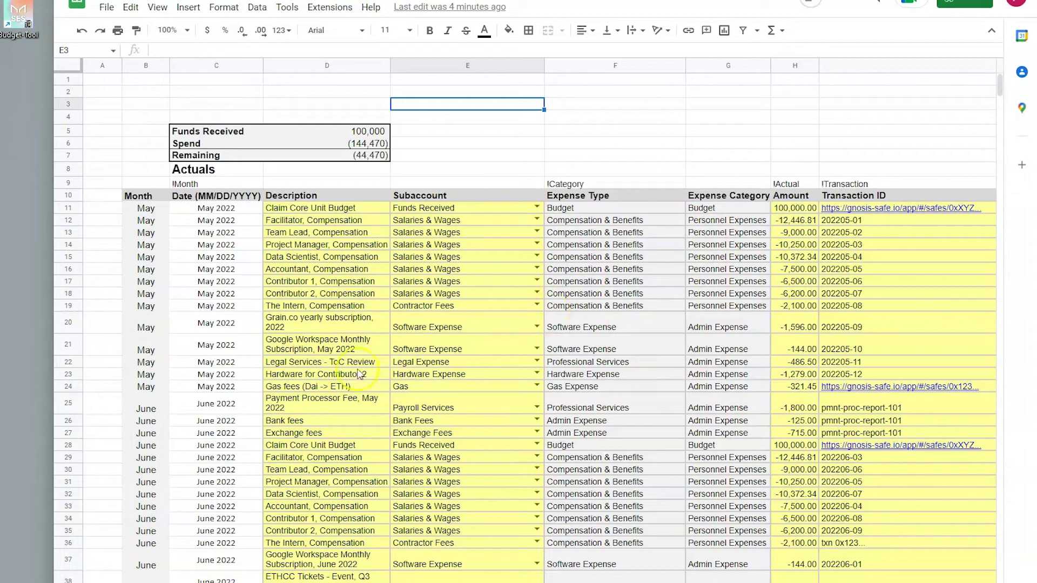
click(68, 196)
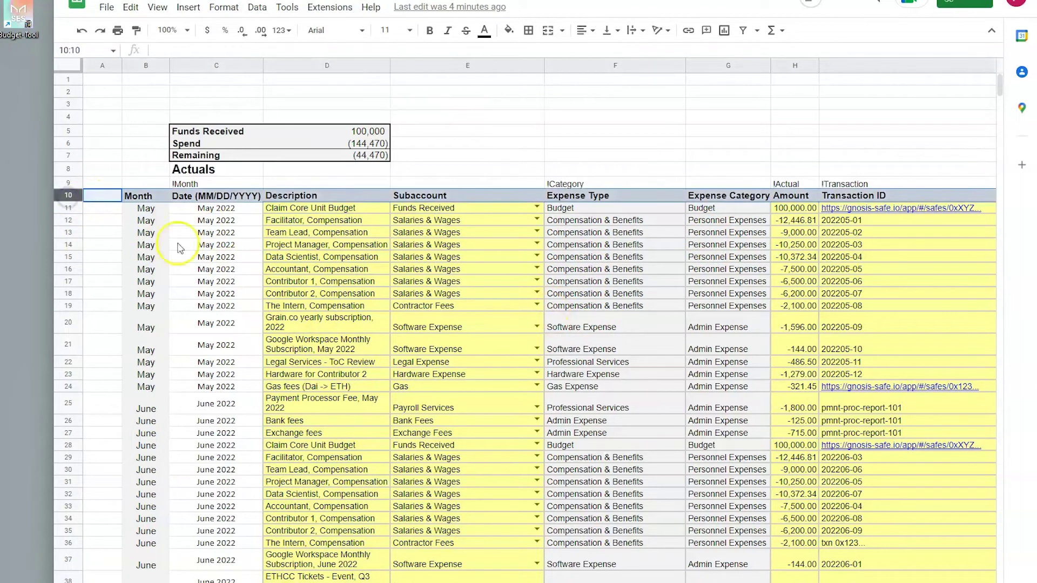
click(241, 237)
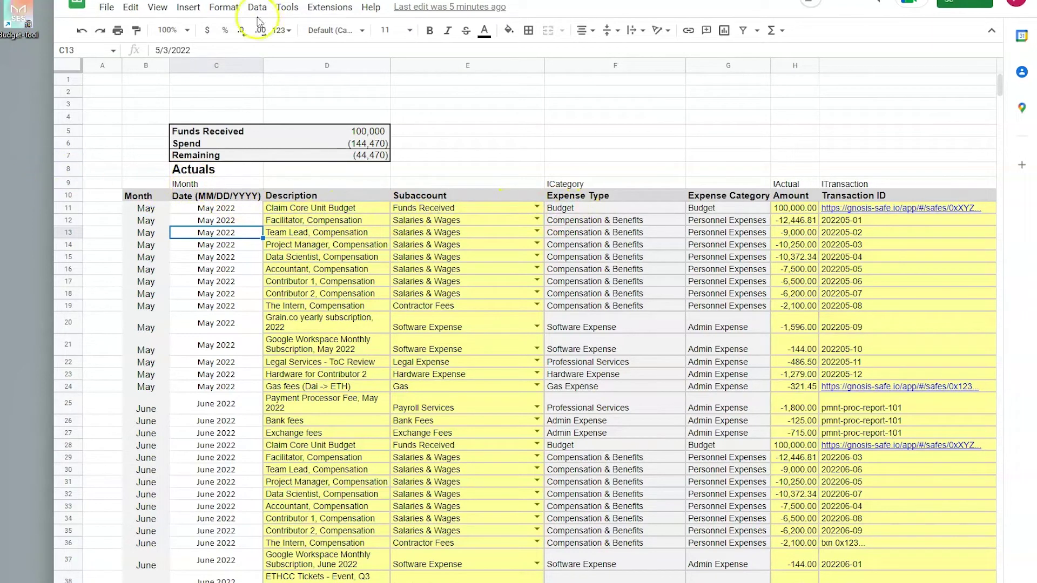
click(212, 183)
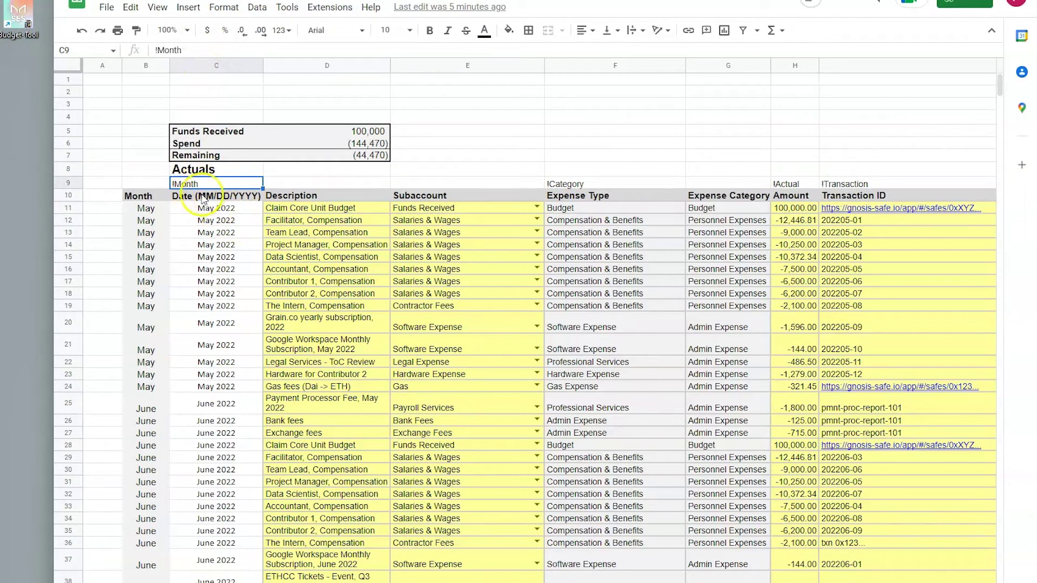
click(250, 257)
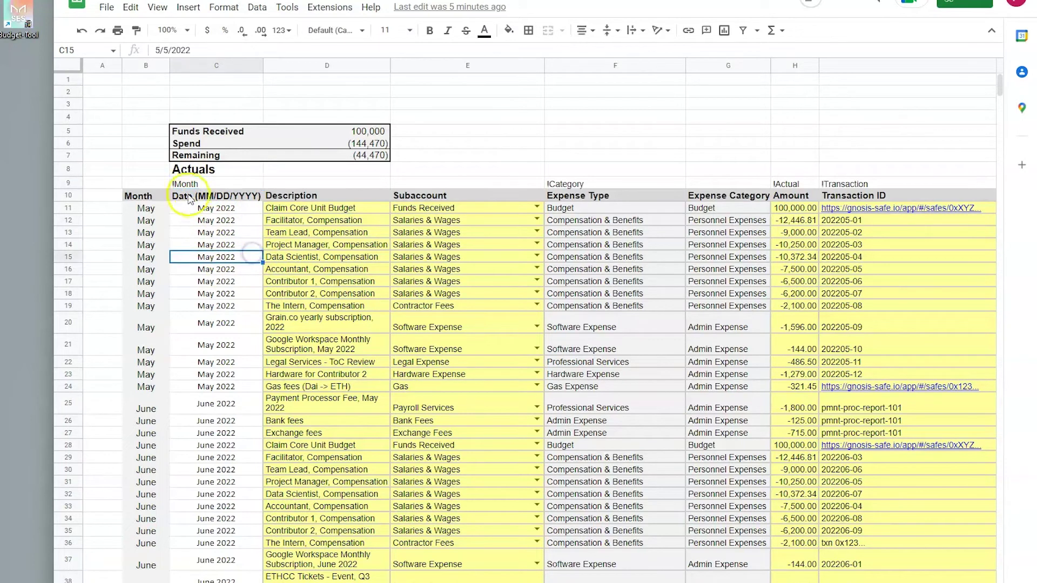
scroll(209, 324, down, 3)
scroll(209, 313, up, 3)
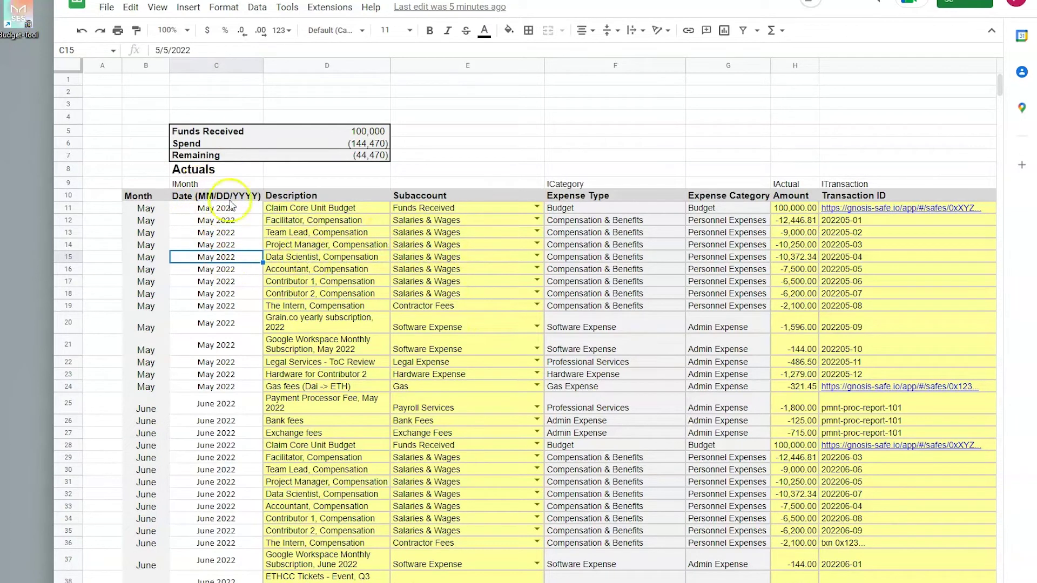
Step: Check the Actuals row-9 tags !Month, !Category, !Actual and !Transaction, scrolling across the sheet
click(201, 184)
click(565, 185)
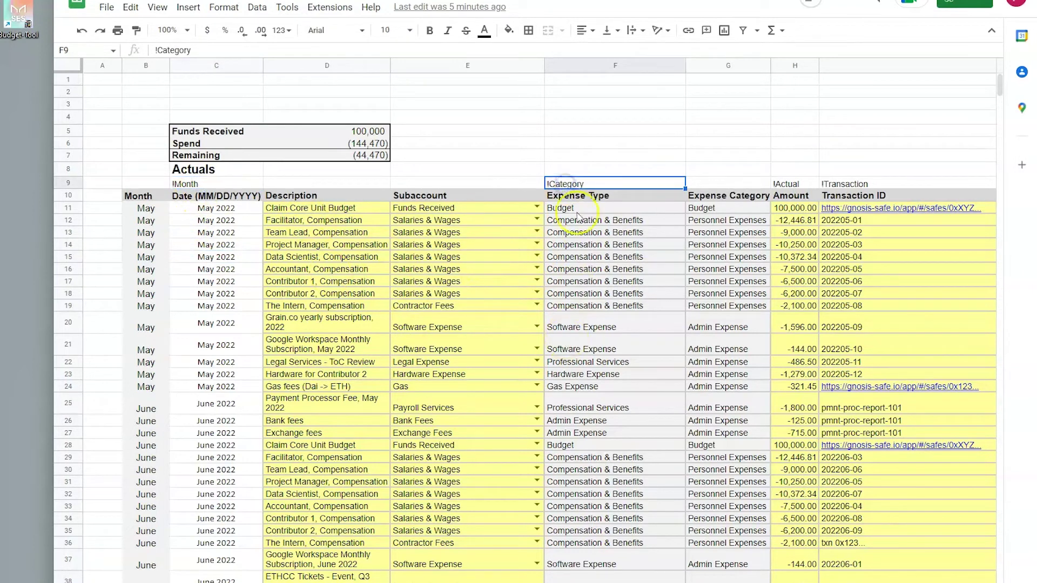
click(798, 187)
click(849, 185)
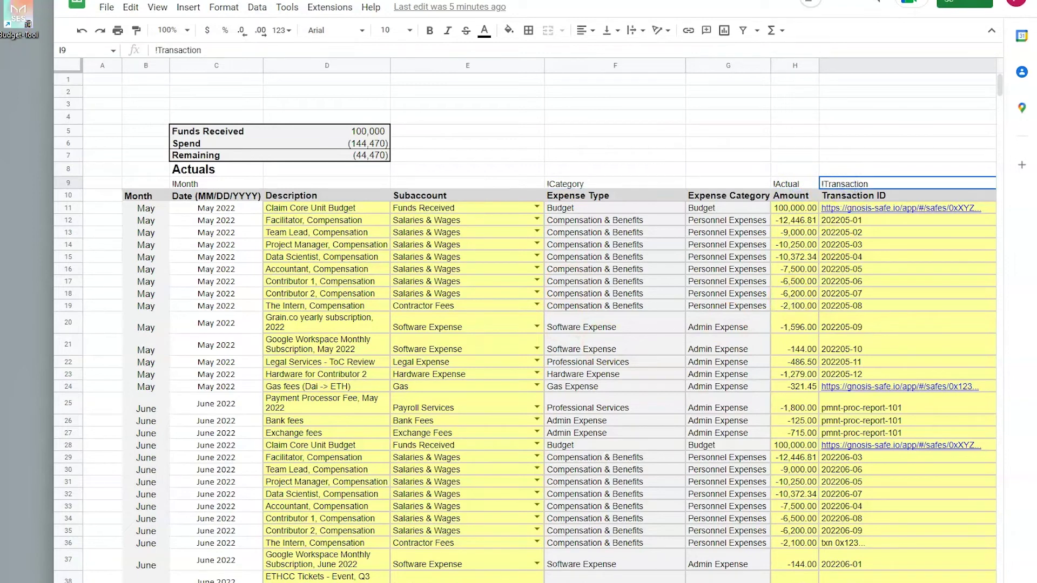
scroll(540, 324, right, 15)
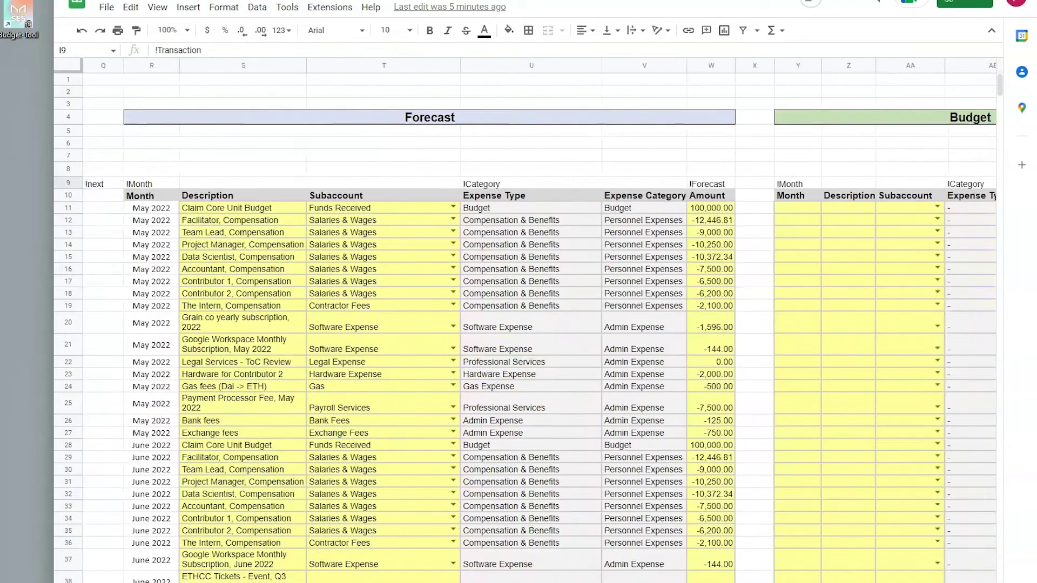
scroll(540, 324, right, 4)
scroll(540, 324, left, 19)
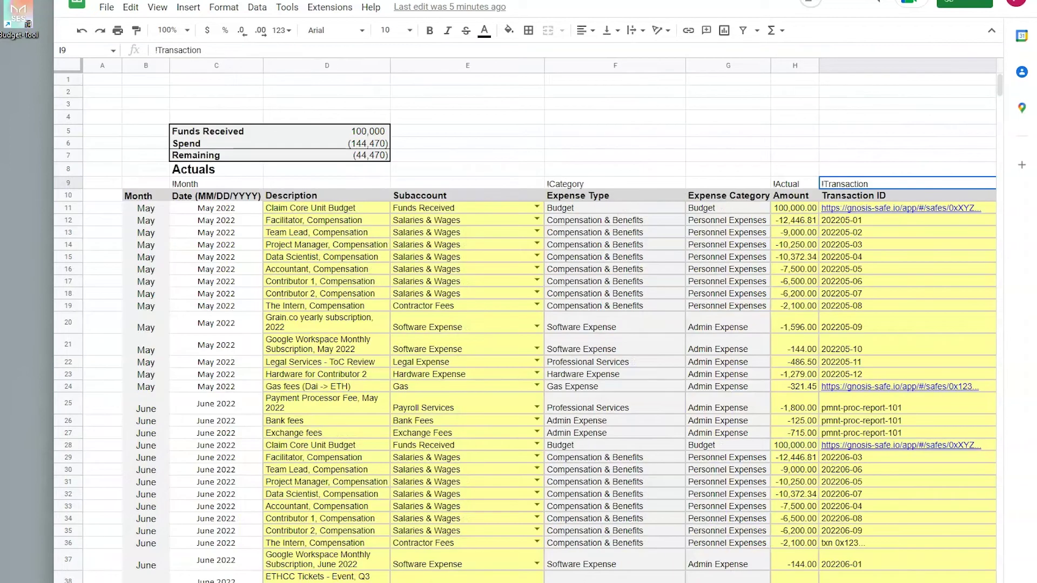
Step: Back on the payment sheet, check the !forecast, !estimate, !actual, !owed, !paid and !category tags
key(ctrl+Page_Down)
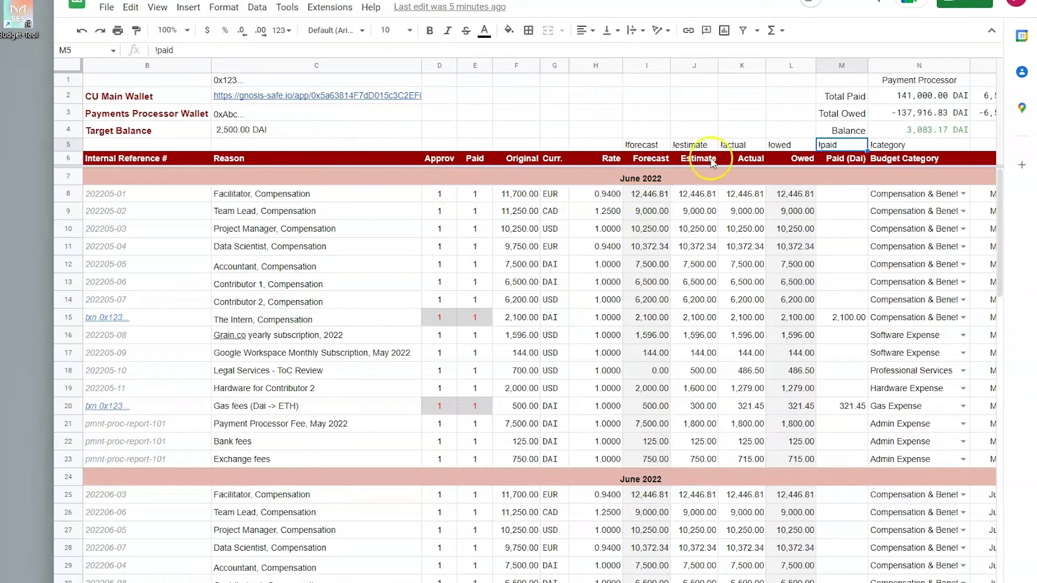
click(640, 145)
click(696, 147)
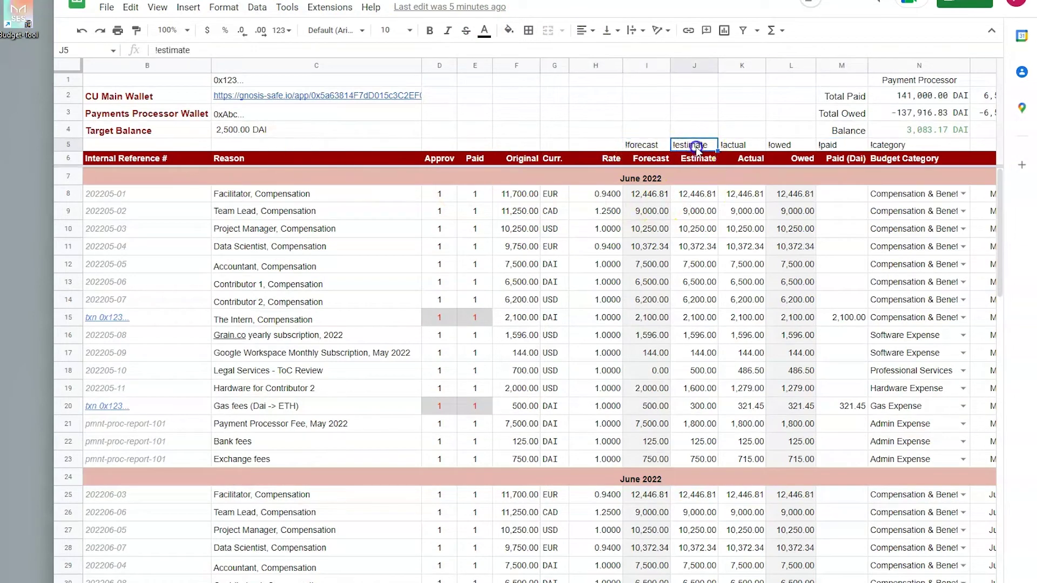
click(742, 145)
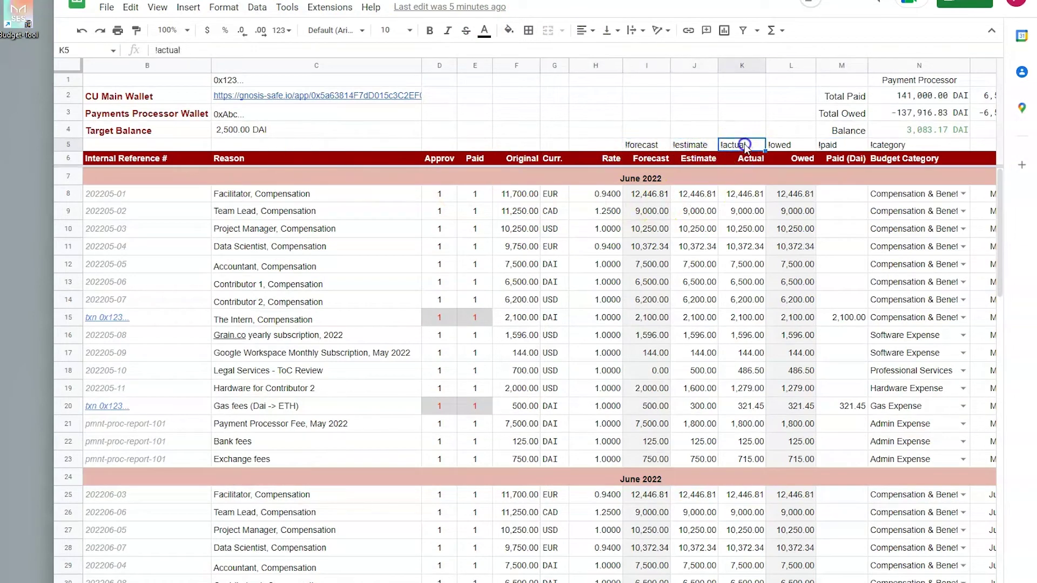
click(791, 146)
click(836, 144)
click(894, 145)
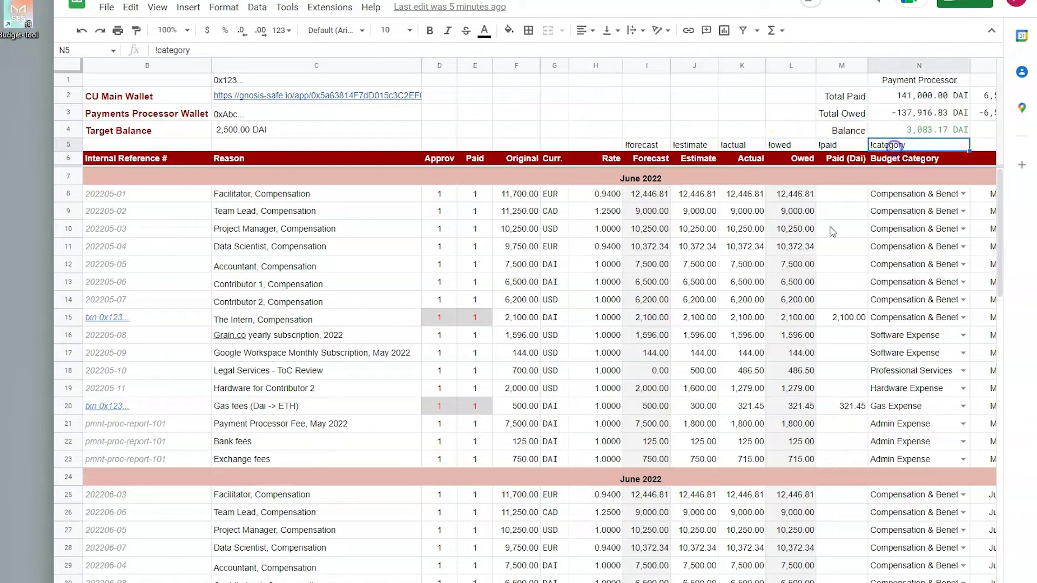
Step: Scroll across the payment sheet's columns, then bring the MakerDAO Budget Tool forward
scroll(535, 325, right, 8)
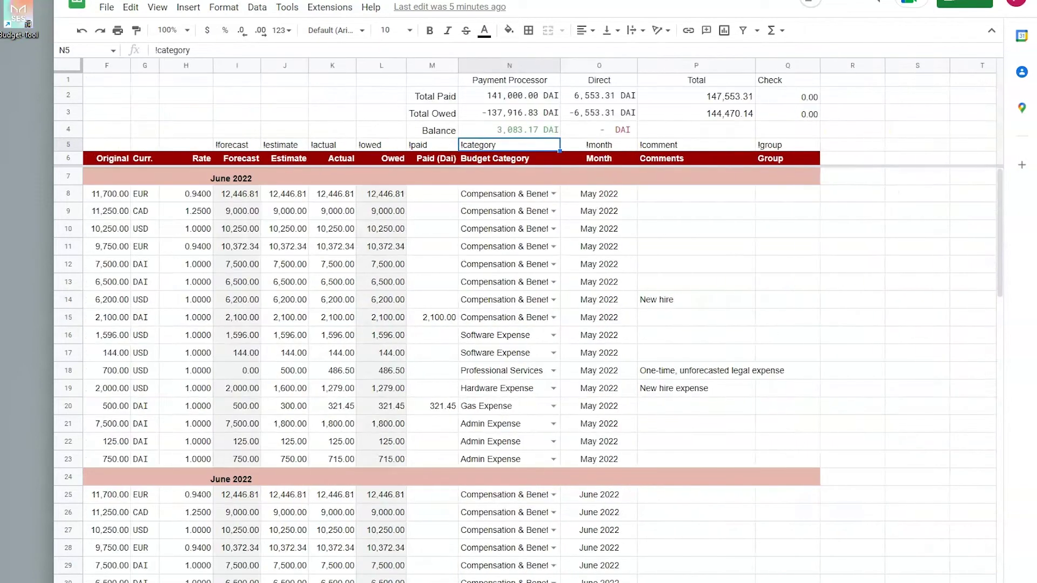
scroll(534, 324, left, 1)
scroll(534, 324, left, 1)
scroll(535, 324, left, 3)
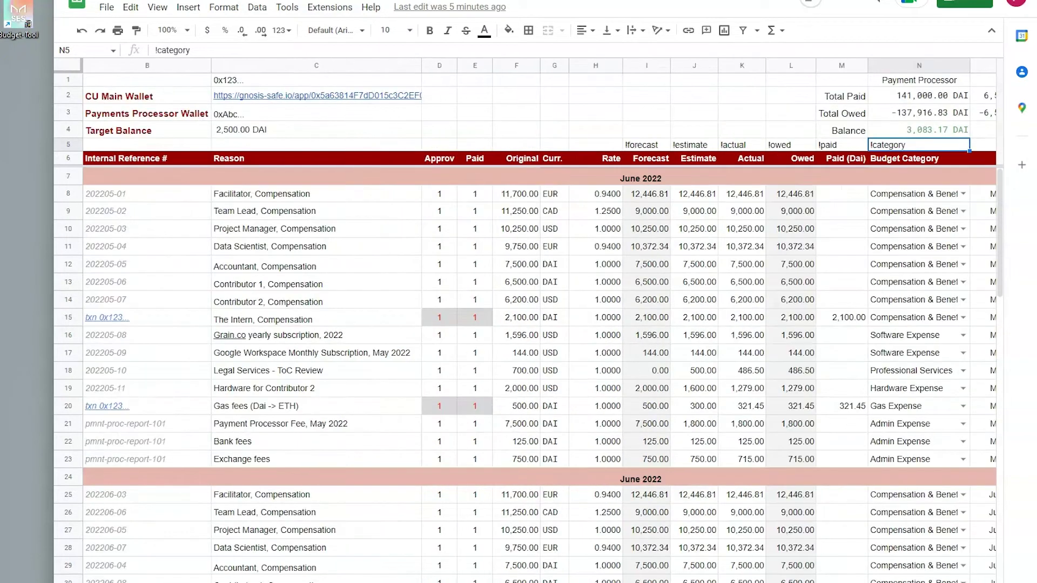
scroll(267, 540, left, 1)
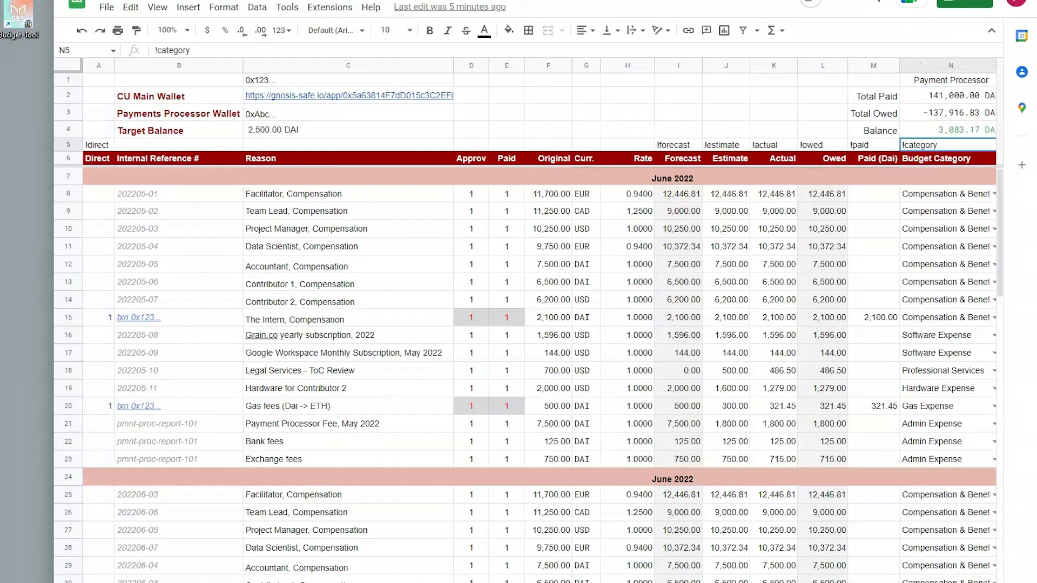
key(alt+Tab)
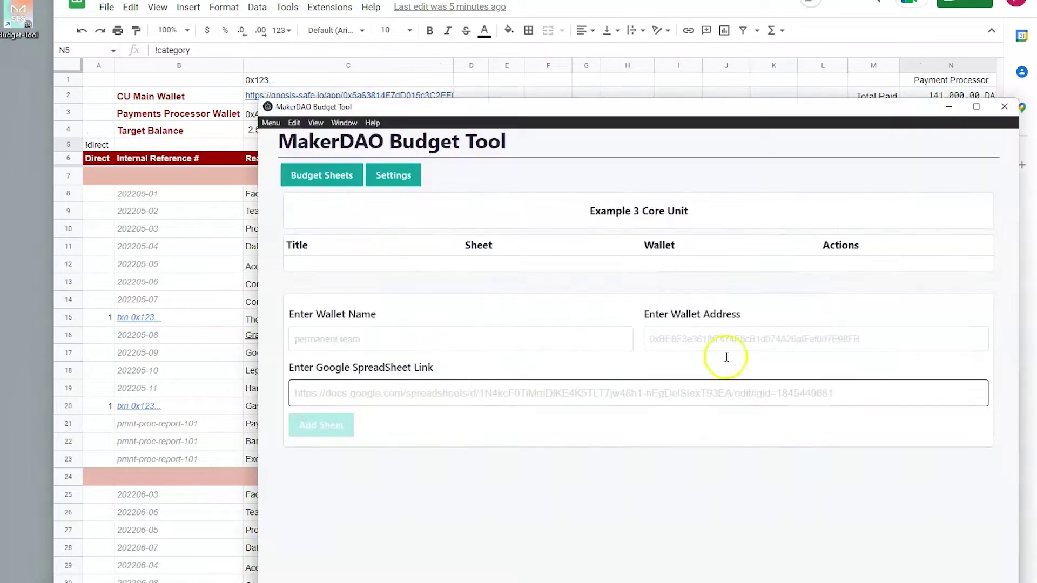
Step: Go to Settings and back to Example 3 Core Unit's Budget Sheets list, selecting its heading
click(484, 474)
click(403, 178)
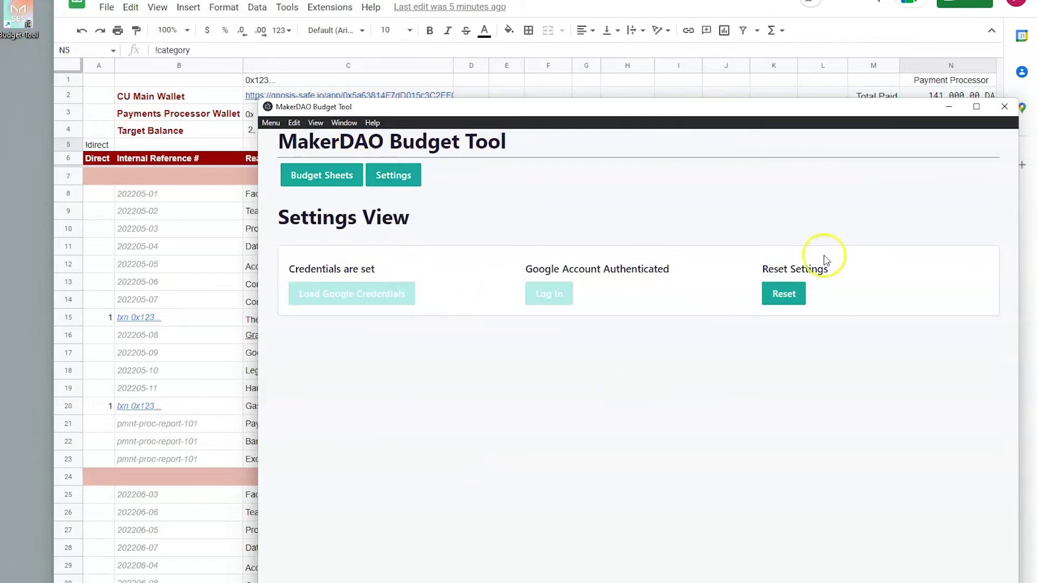
click(331, 180)
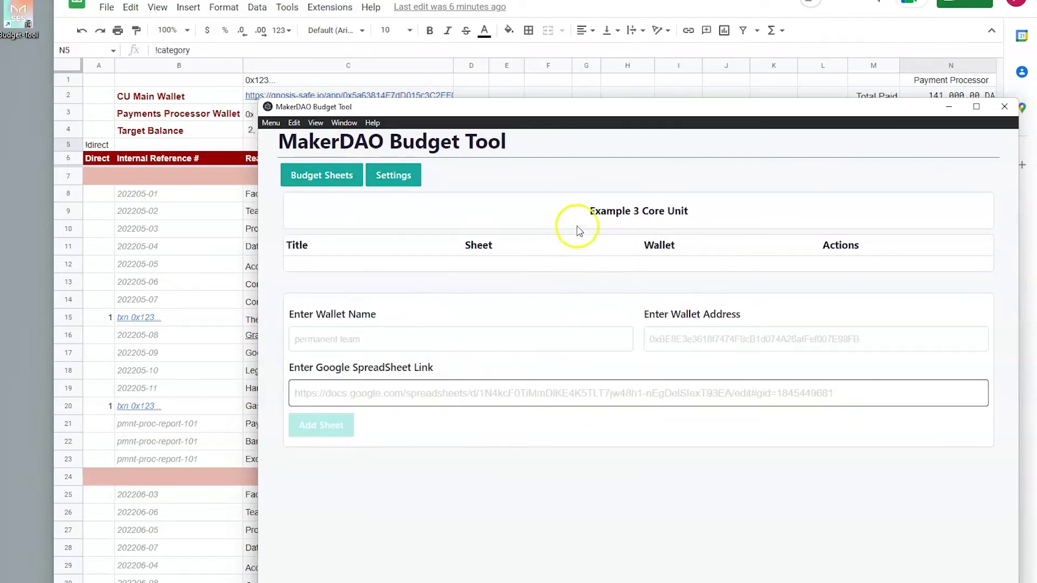
drag(589, 211, 709, 215)
click(710, 215)
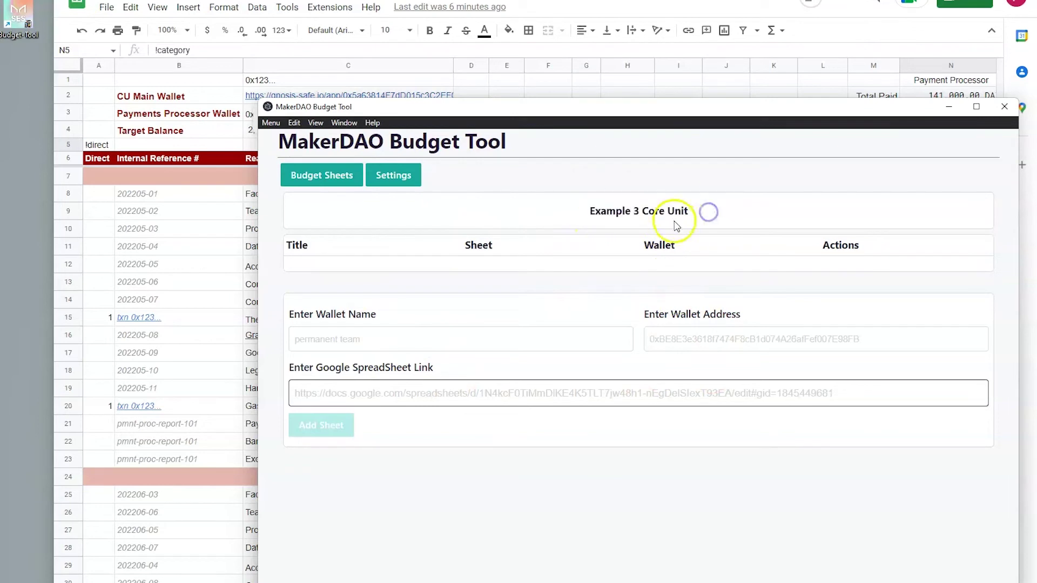
triple_click(669, 211)
click(740, 214)
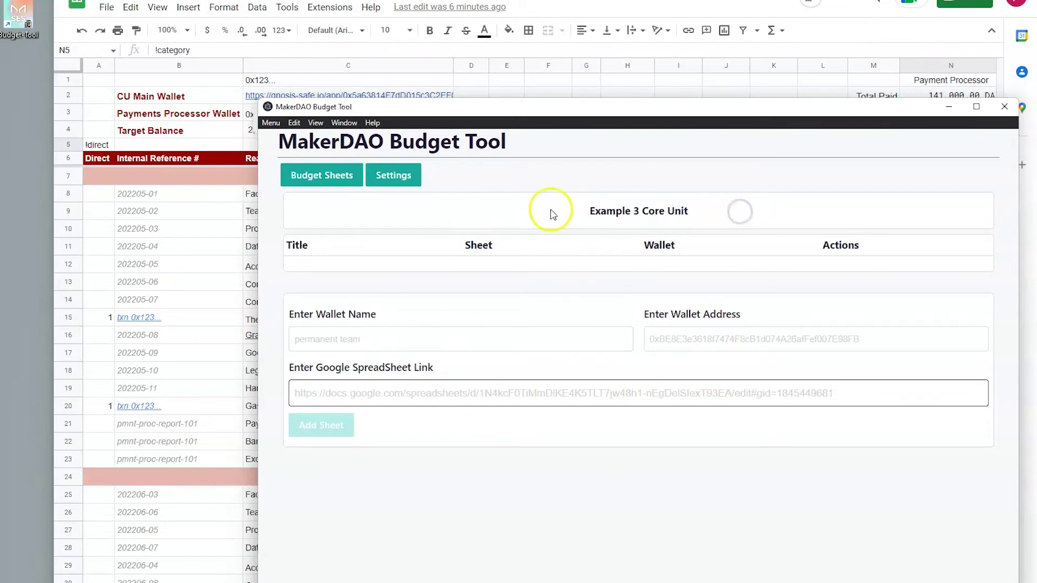
drag(572, 211, 815, 215)
click(816, 215)
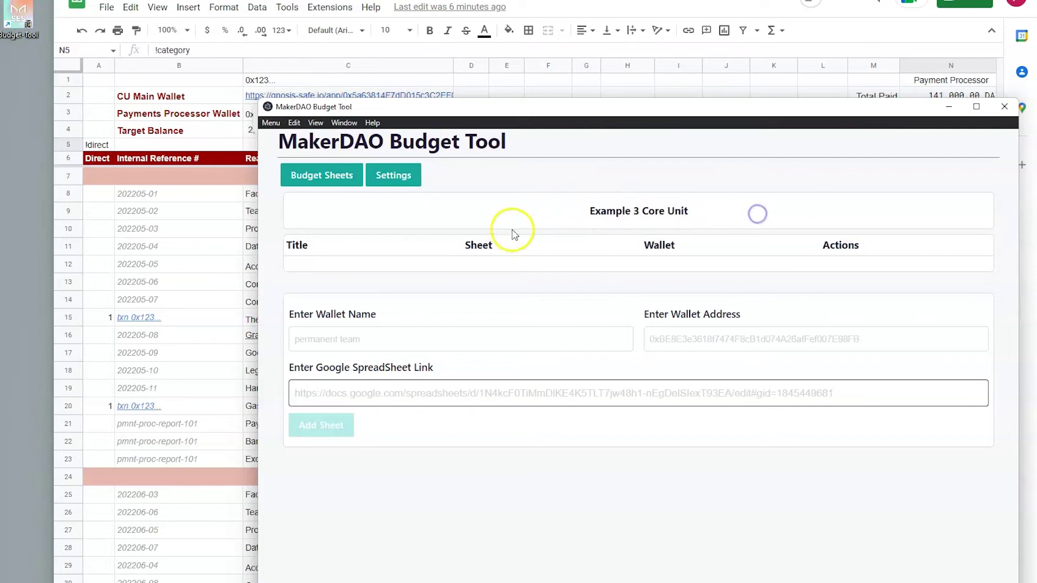
Step: Shift the Budget Tool window down and focus the Enter Wallet Name field
click(551, 147)
drag(551, 147, 552, 135)
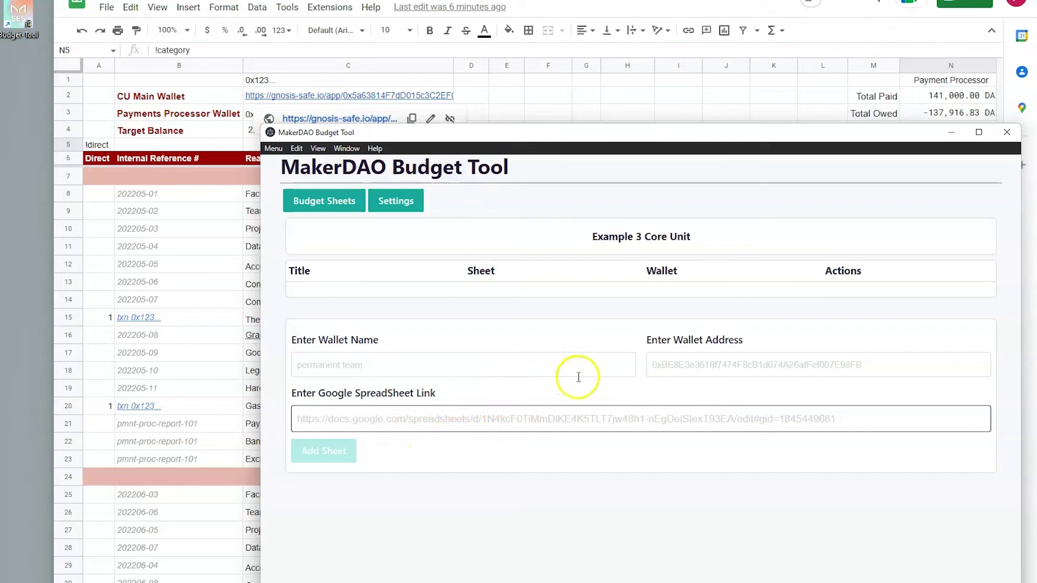
click(395, 366)
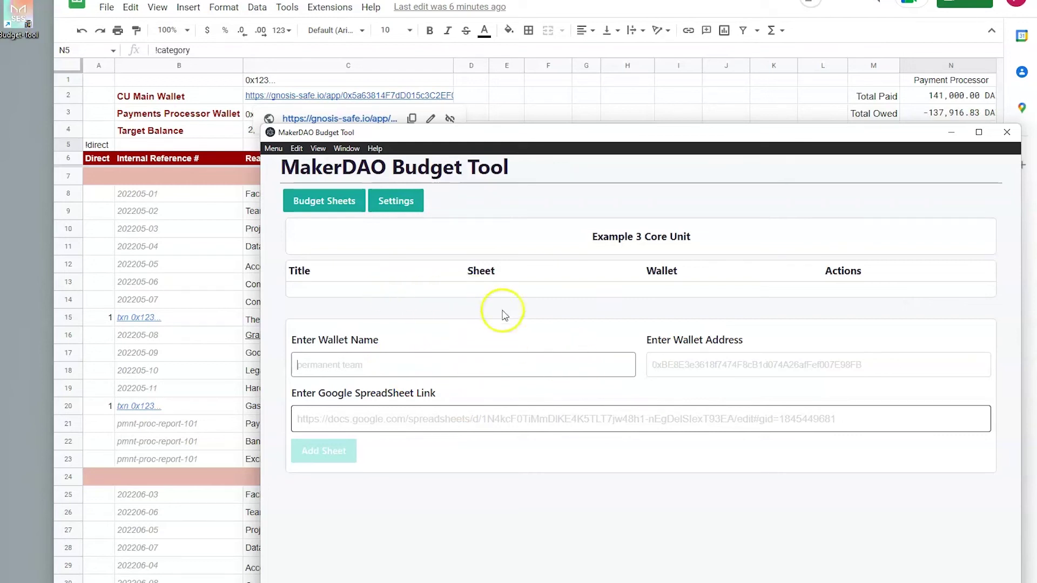
Step: Enter the wallet name Permanent Team in the add-sheet form
click(762, 363)
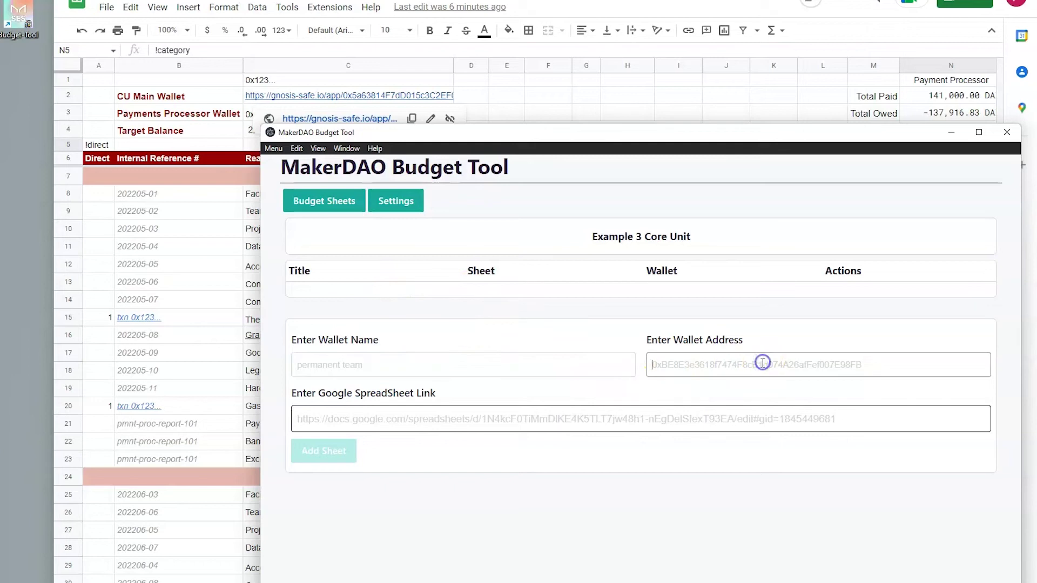
click(444, 420)
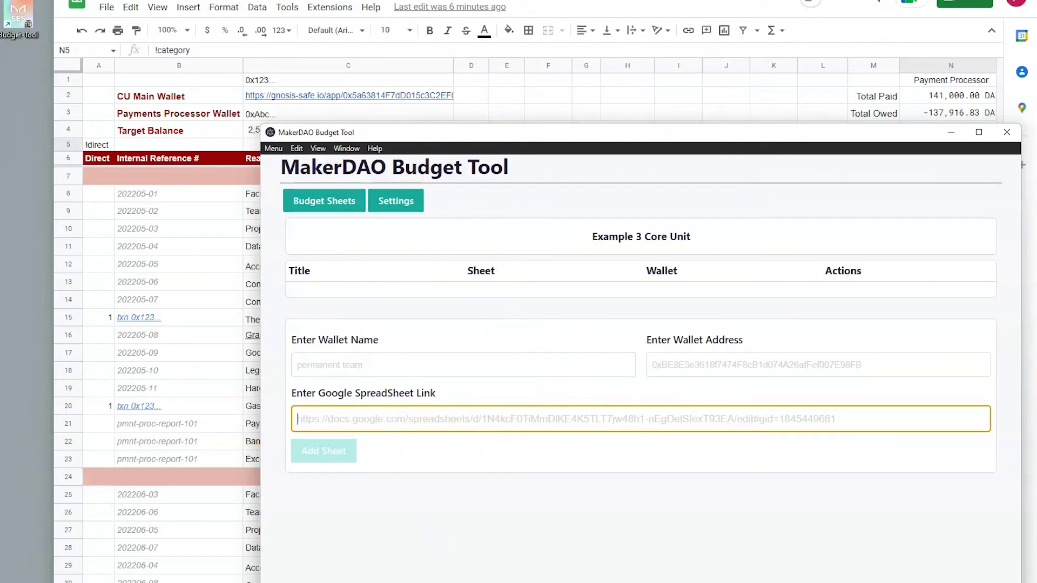
click(404, 368)
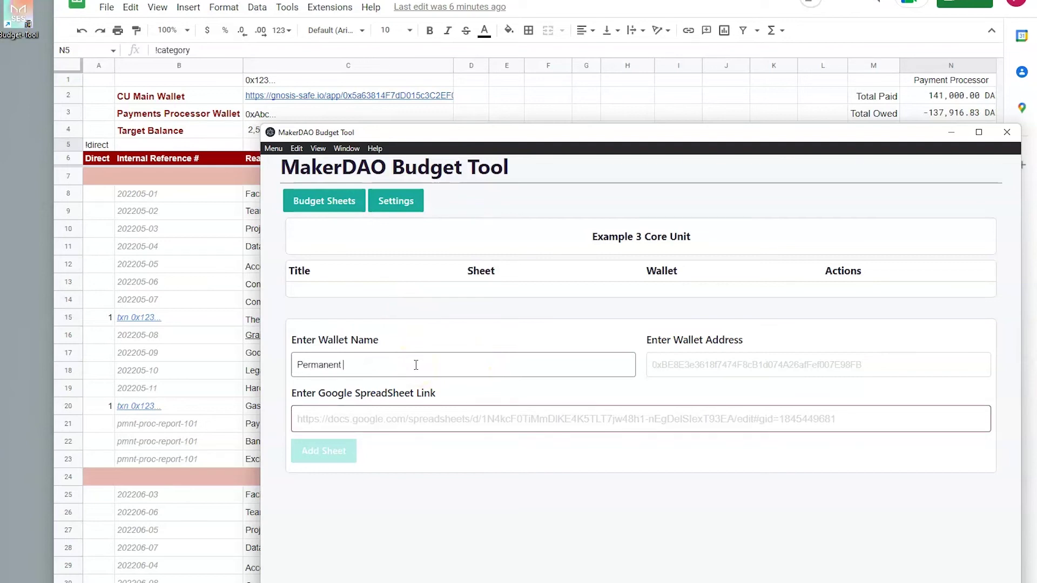
click(713, 363)
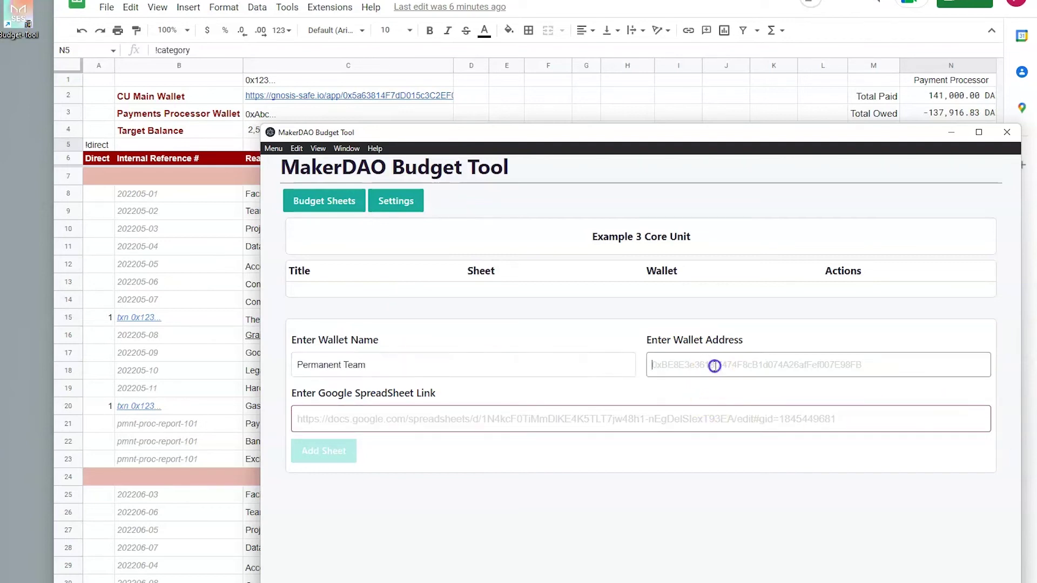
Step: Copy the CU Main Wallet address from cell C2 and paste it as the wallet address
click(328, 83)
click(346, 97)
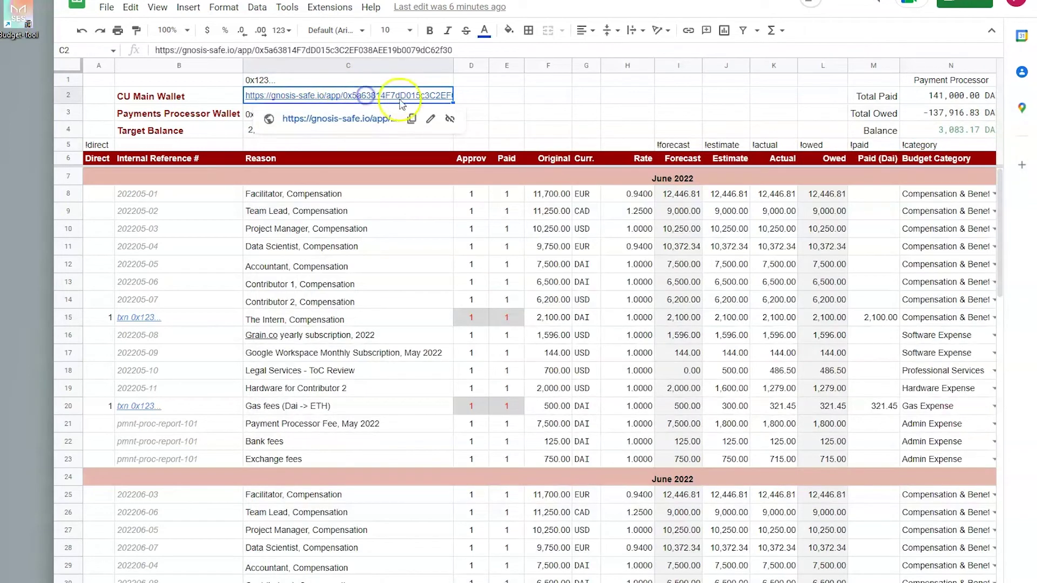
click(421, 50)
double_click(421, 50)
key(ctrl+c)
click(626, 111)
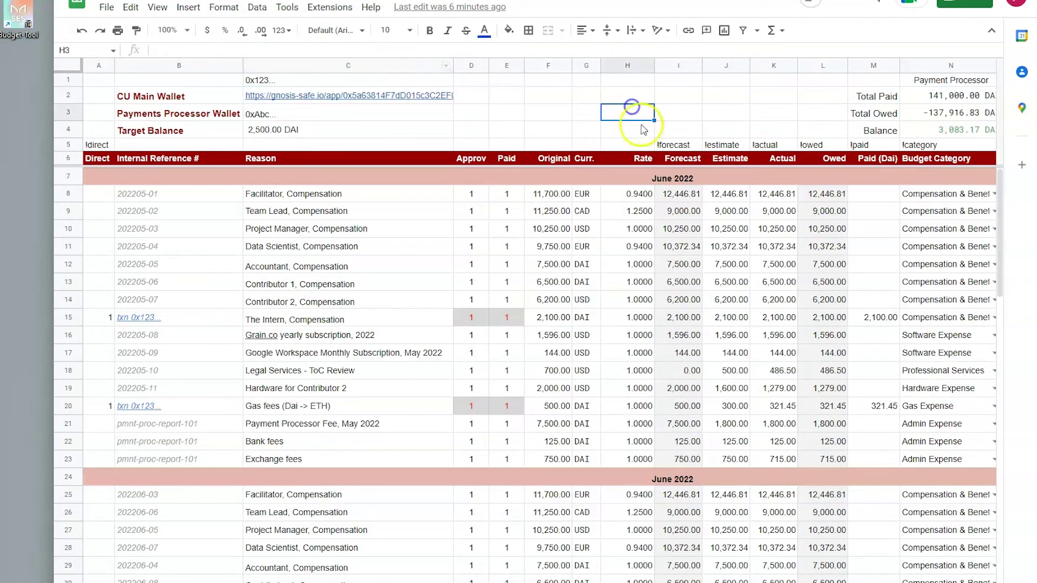
key(alt+Tab)
click(659, 363)
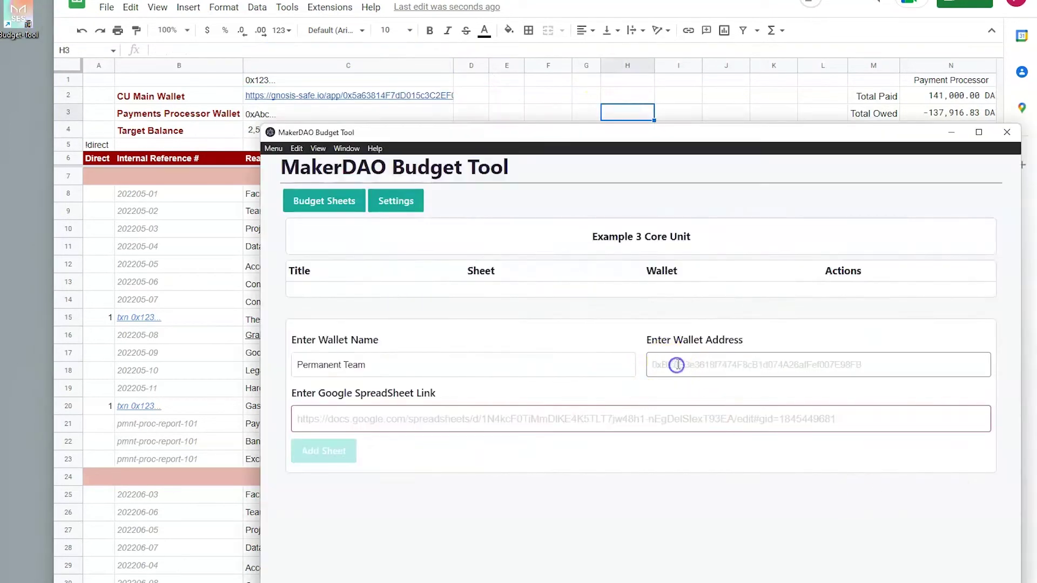
key(ctrl+v)
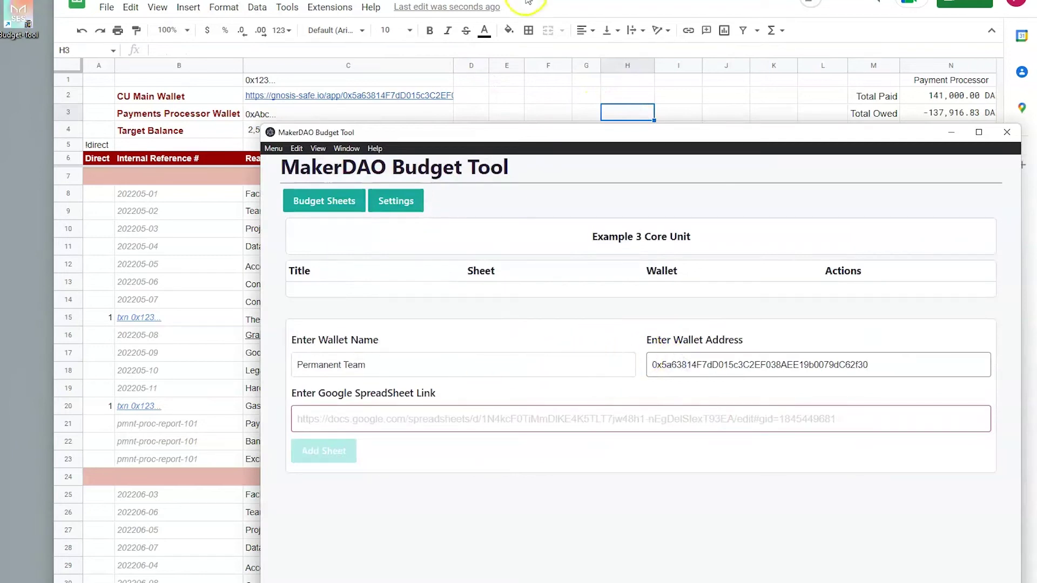
Step: Paste the Google Sheets URL as the spreadsheet link and add the sheet
click(528, 1)
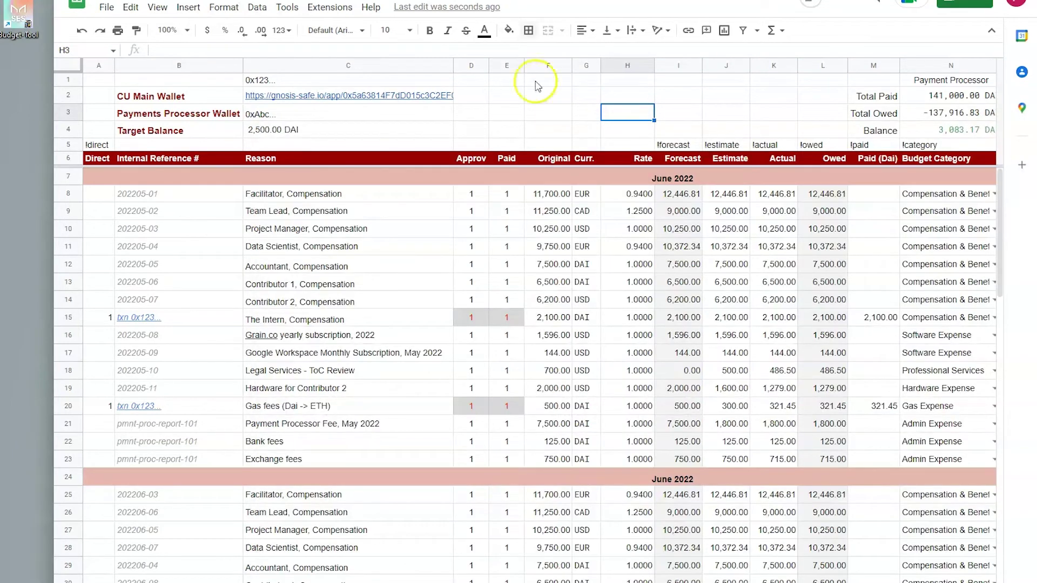
key(alt+Tab)
click(370, 419)
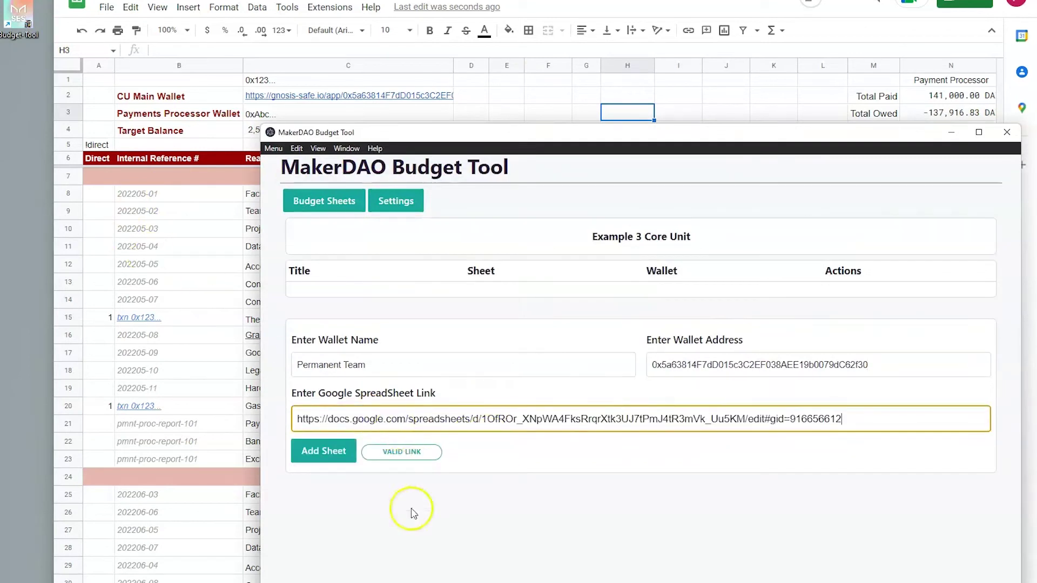
click(324, 463)
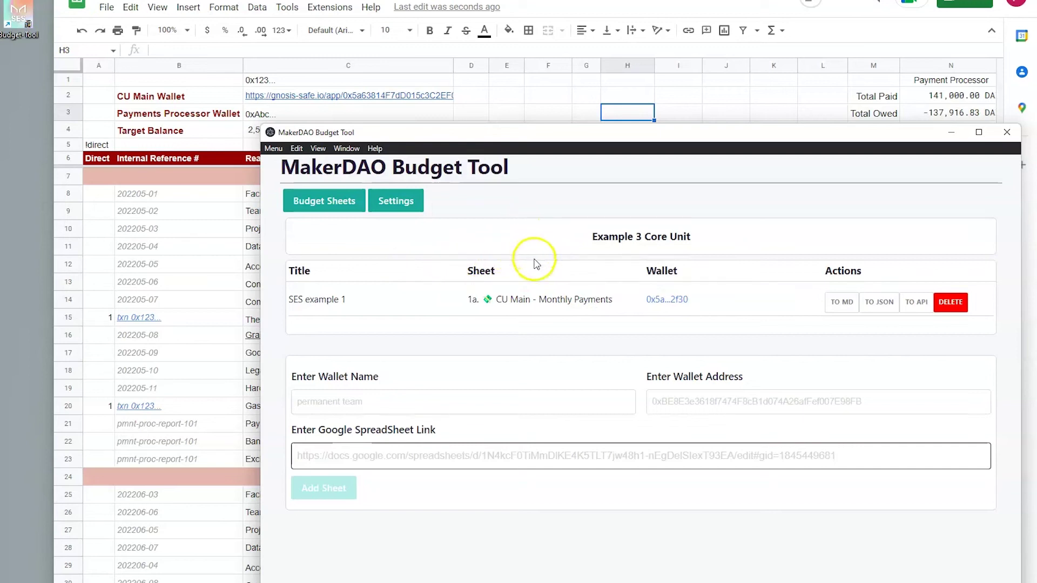
click(213, 237)
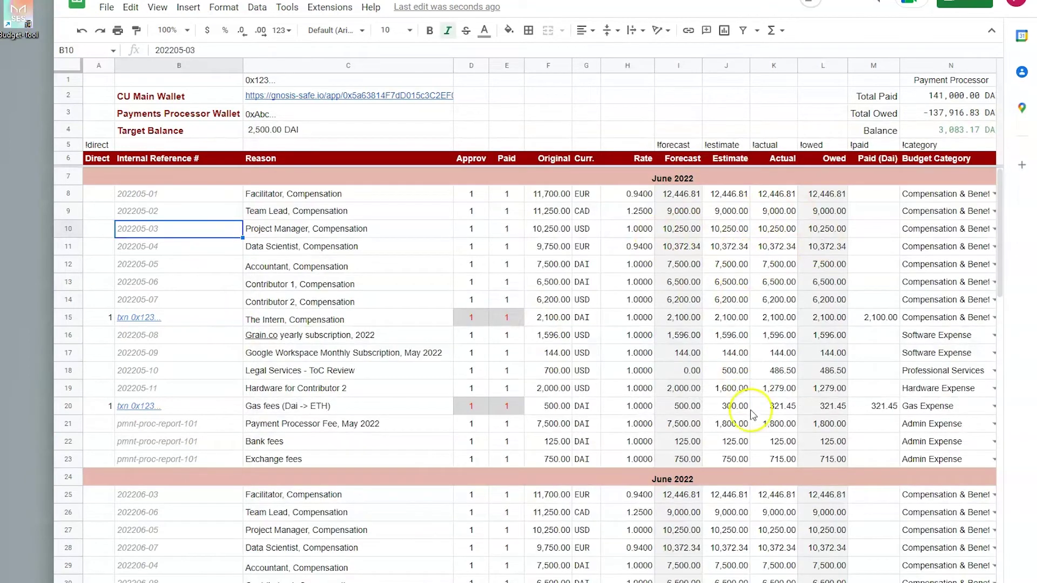
scroll(738, 413, down, 8)
scroll(745, 413, up, 3)
scroll(755, 406, up, 5)
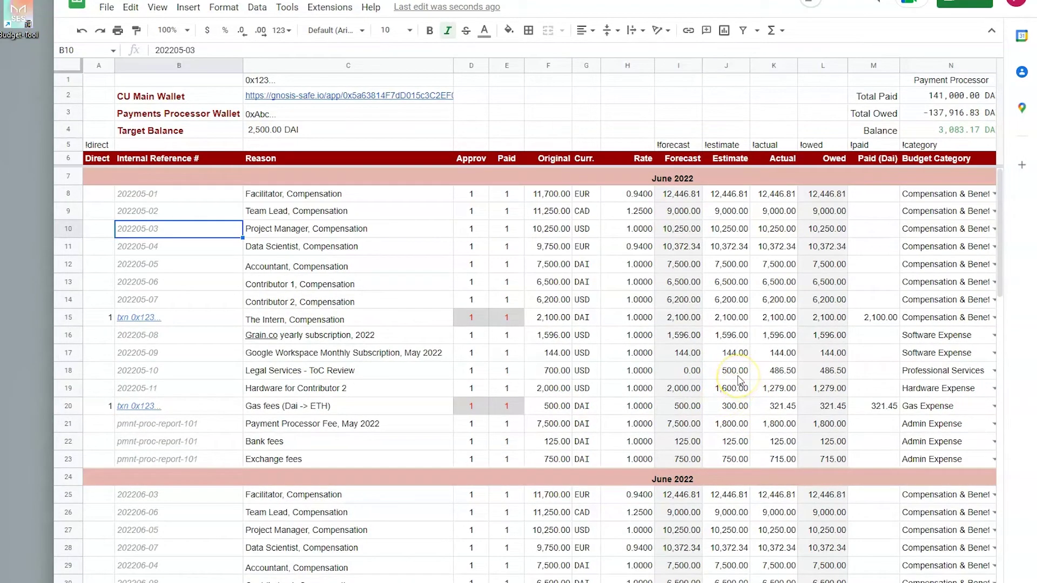
key(alt+Tab)
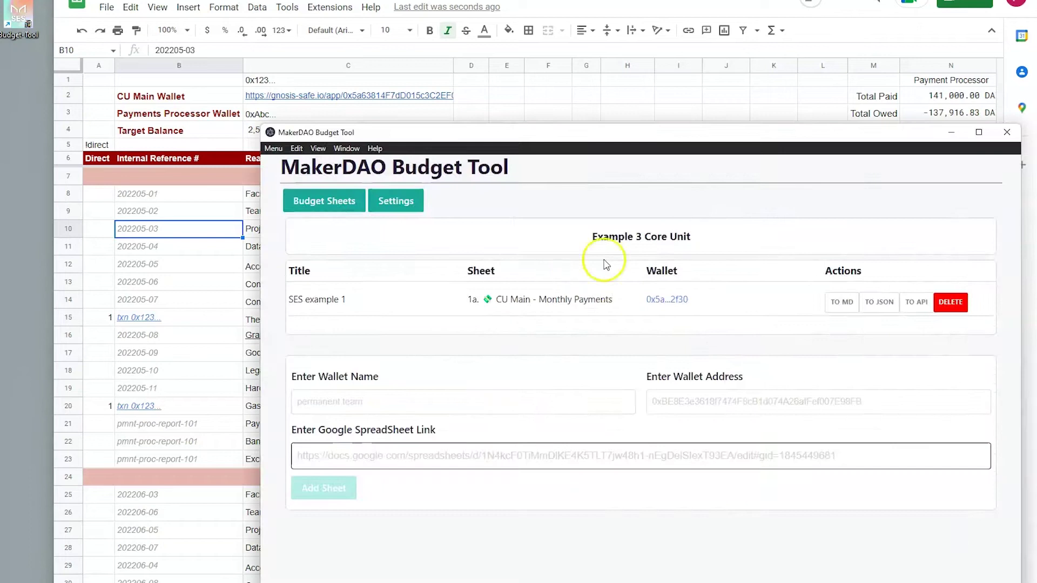
drag(290, 300, 348, 303)
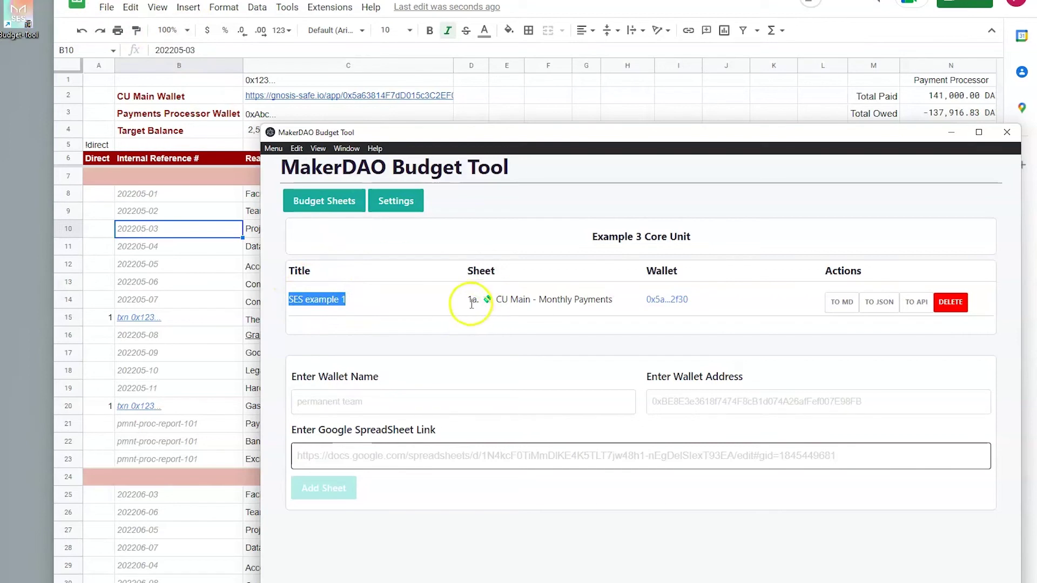
drag(468, 301, 612, 301)
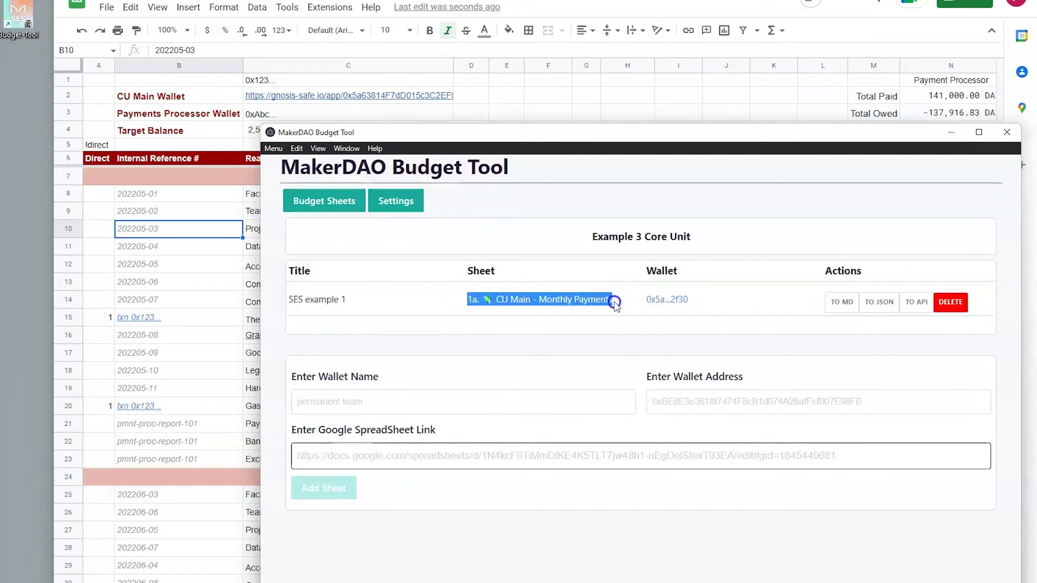
click(678, 328)
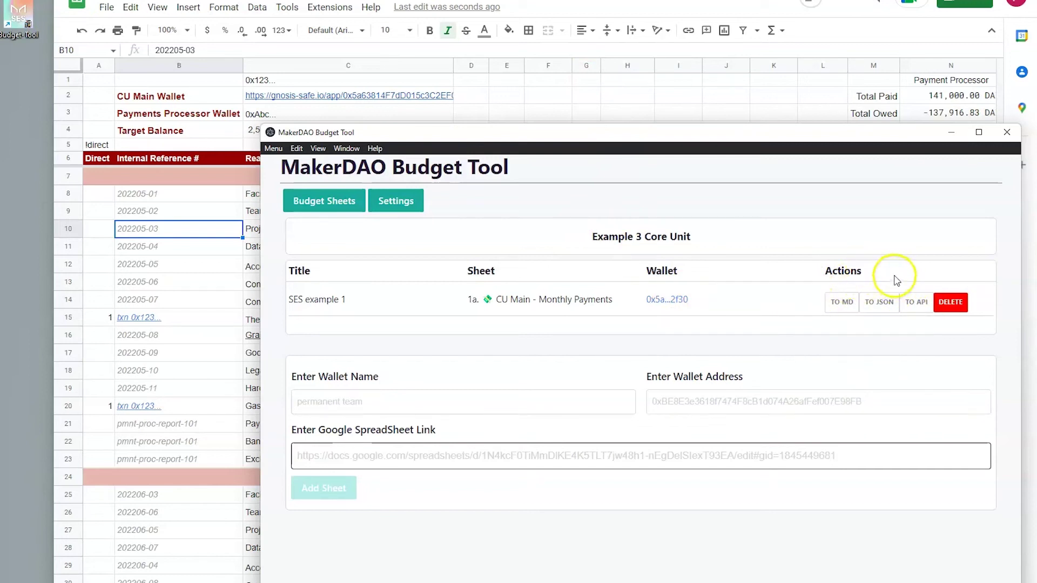
Step: Open SES example 1's 2022-08 Markdown export and select the rendered budget table
click(842, 313)
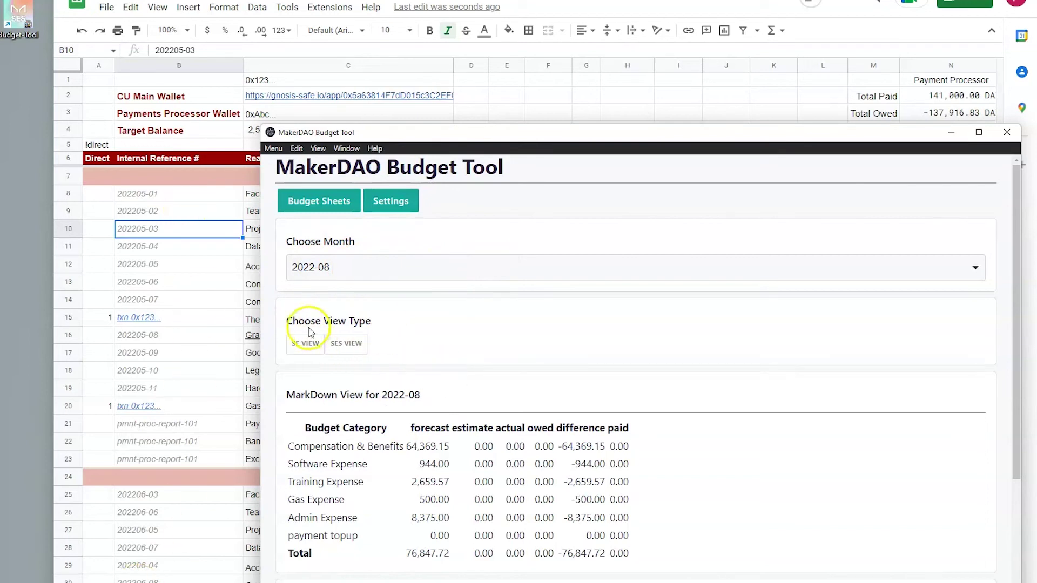
scroll(429, 427, down, 1)
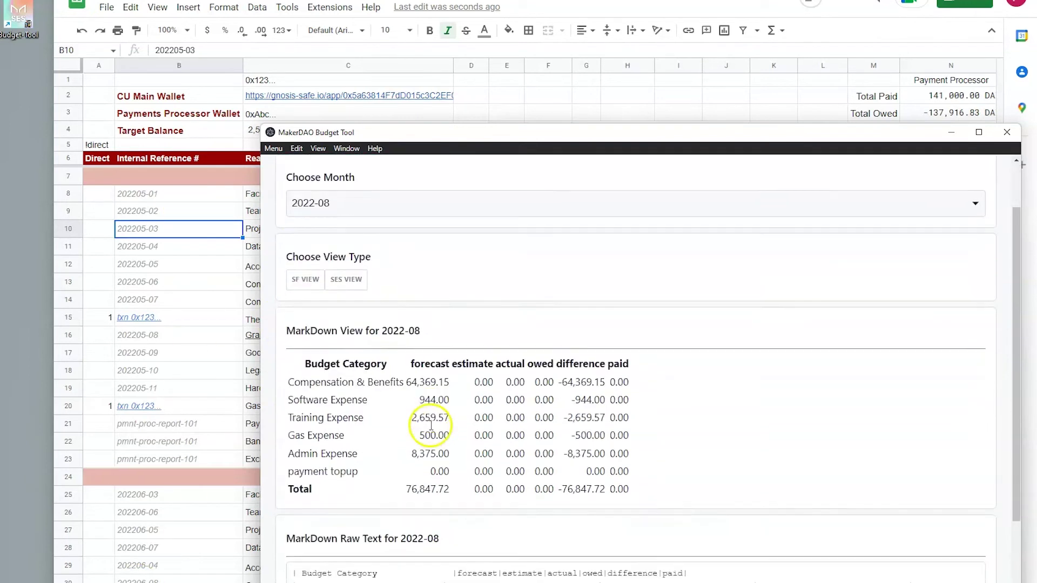
drag(273, 332, 293, 362)
click(648, 485)
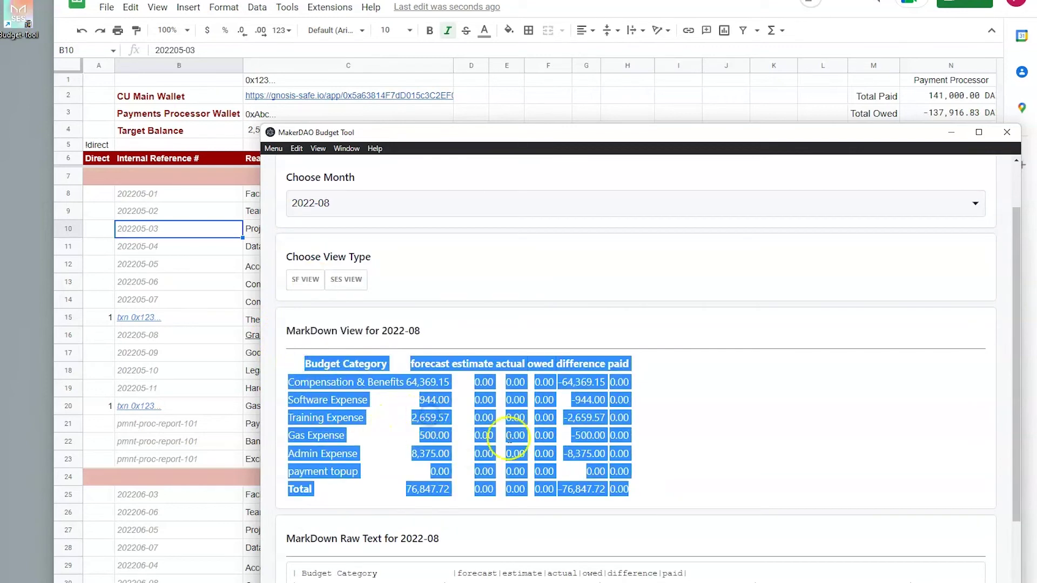
click(518, 432)
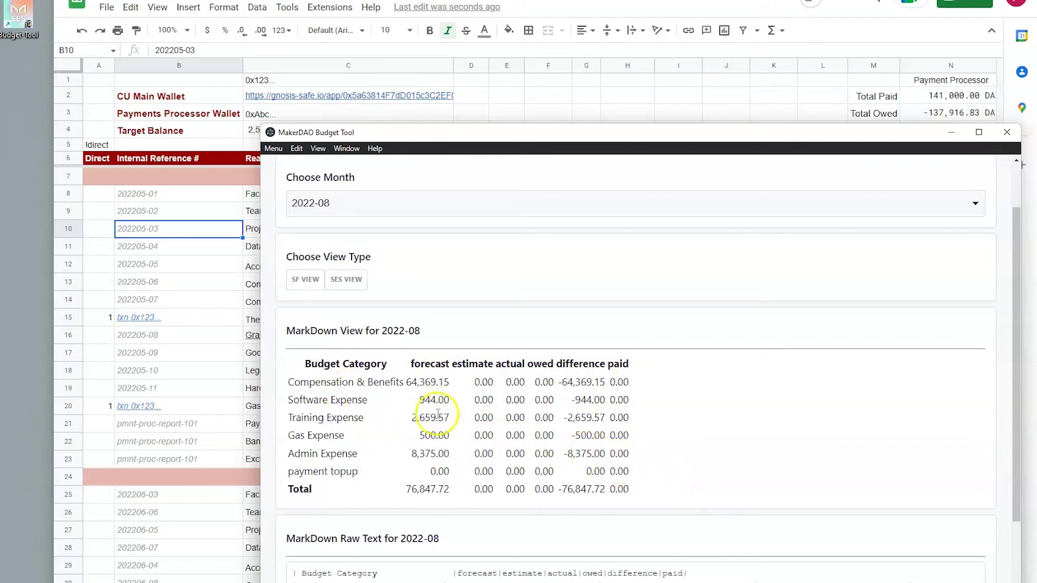
Step: Select all the raw Markdown text, then switch to SF VIEW covering 2022-08 to 2022-11
scroll(454, 416, down, 3)
click(664, 557)
key(ctrl+a)
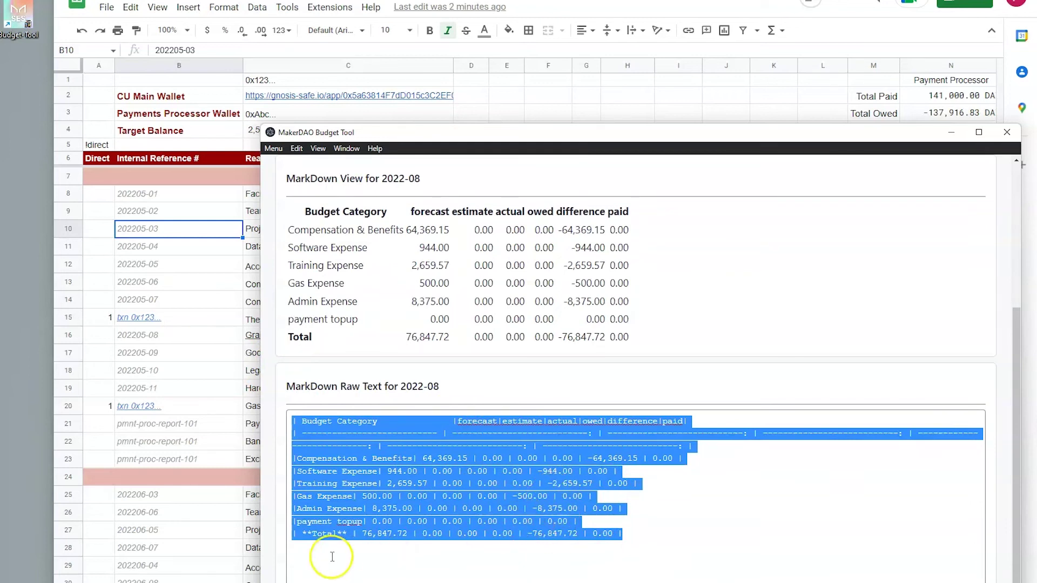
triple_click(445, 361)
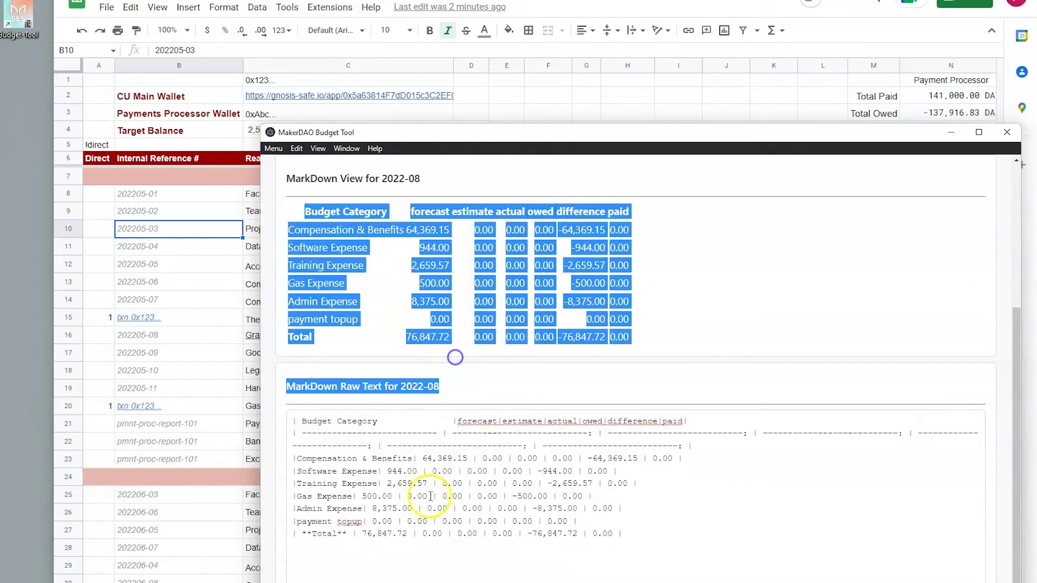
scroll(455, 486, up, 4)
click(424, 486)
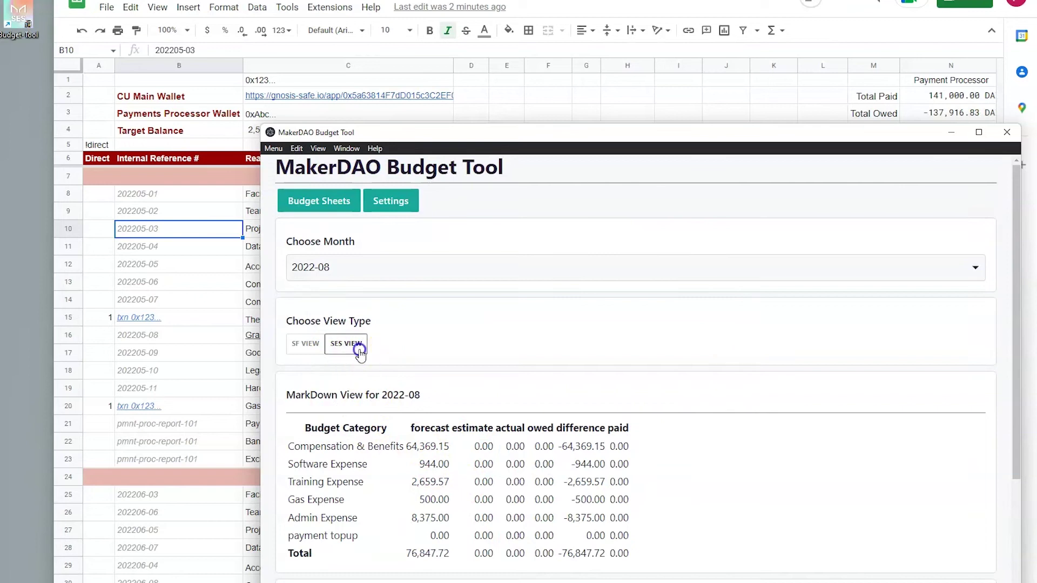
click(306, 349)
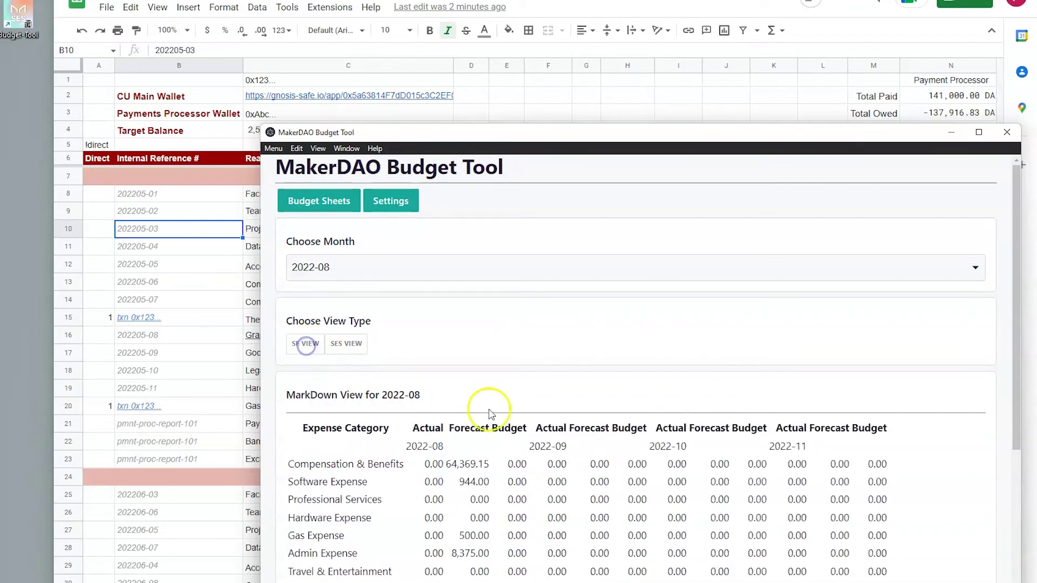
Step: Select the multi-month budget table and choose 2022-05 as the starting month
scroll(447, 359, down, 2)
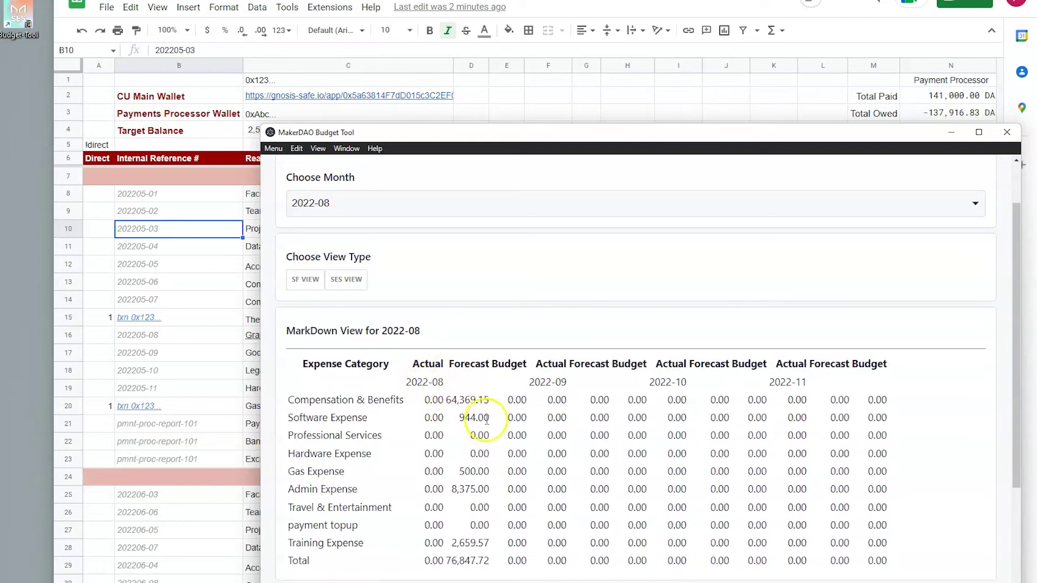
drag(535, 380, 843, 560)
click(894, 556)
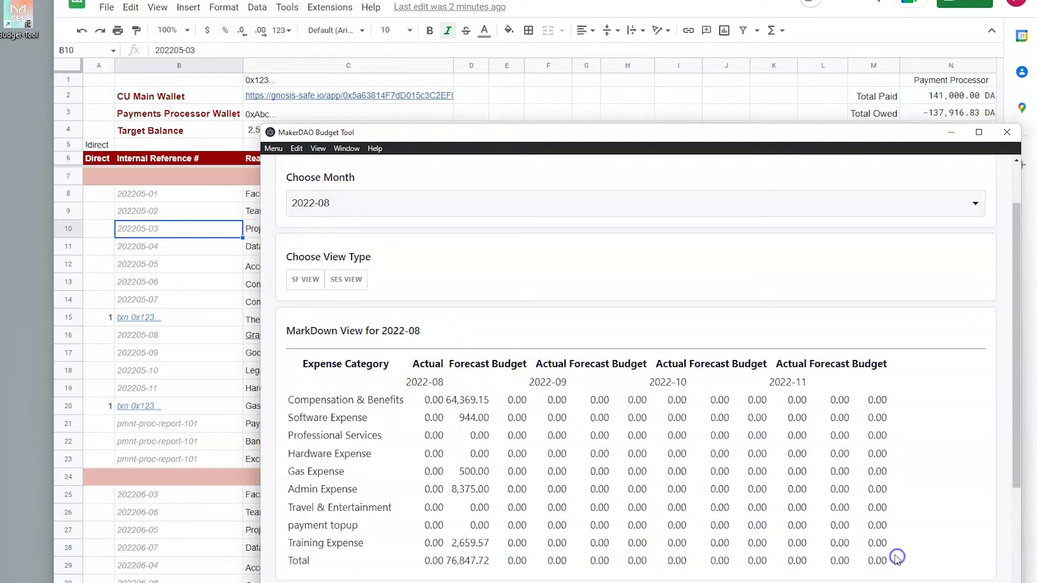
click(349, 204)
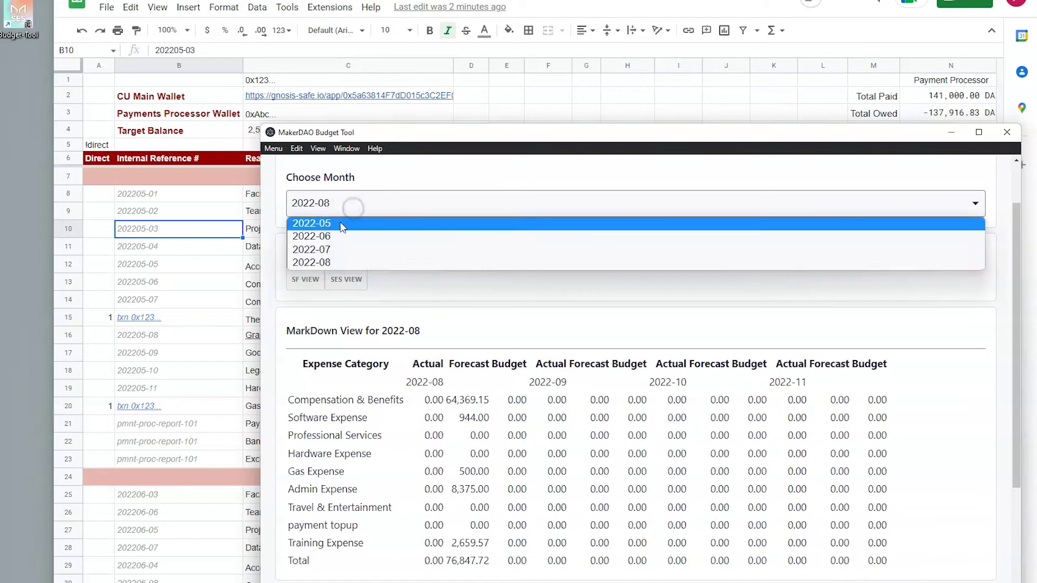
click(340, 224)
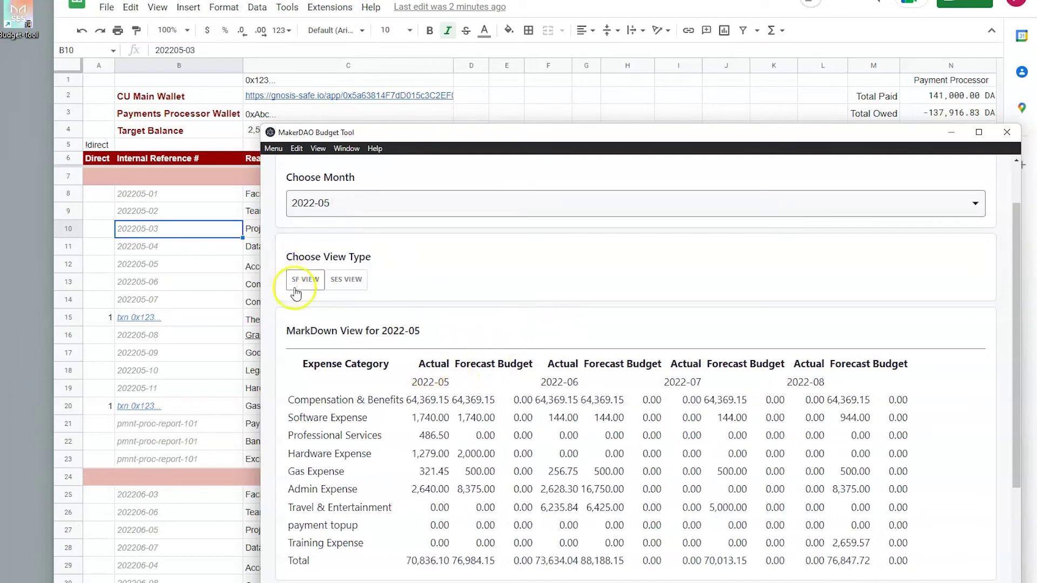
Step: Highlight the Compensation and Software figures and the 2022-07 forecast and total values
scroll(416, 400, down, 1)
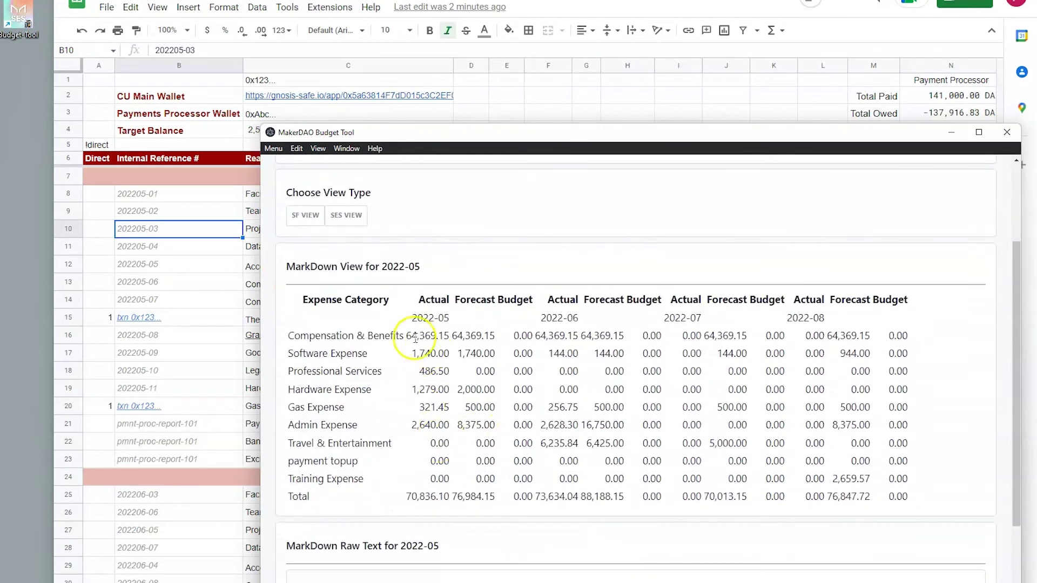
drag(406, 335, 435, 347)
click(488, 367)
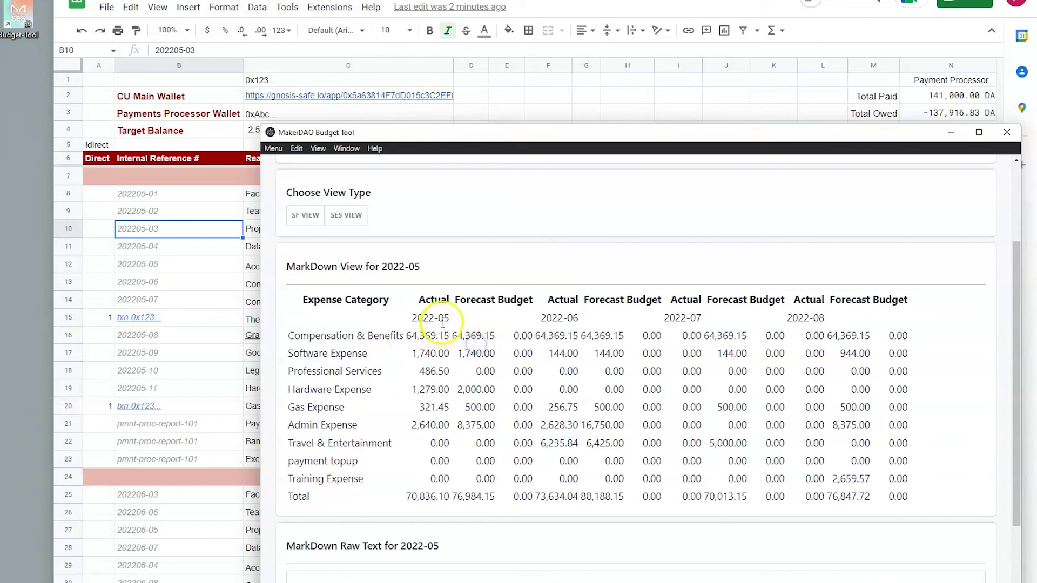
click(602, 369)
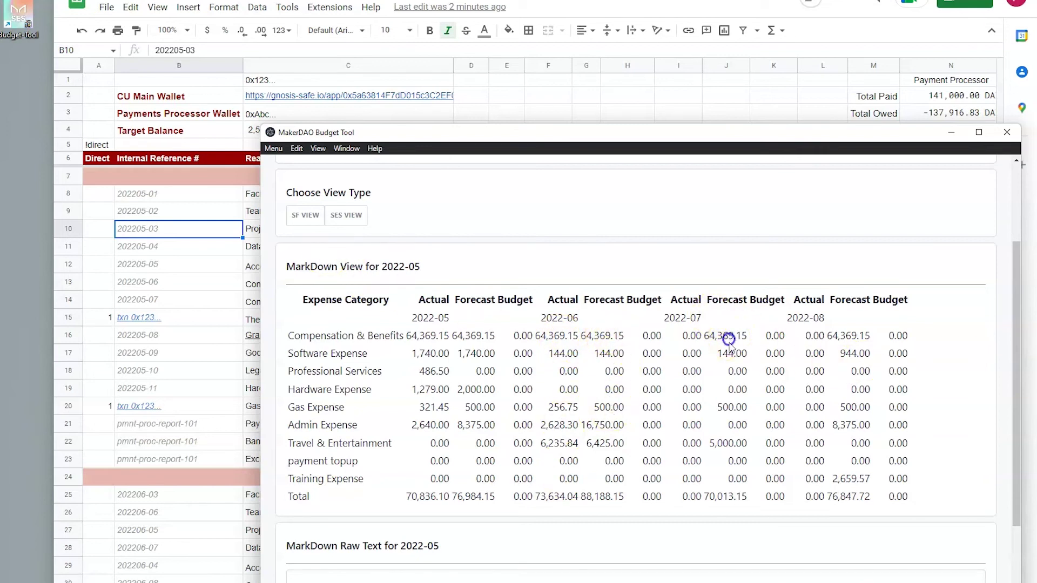
click(706, 336)
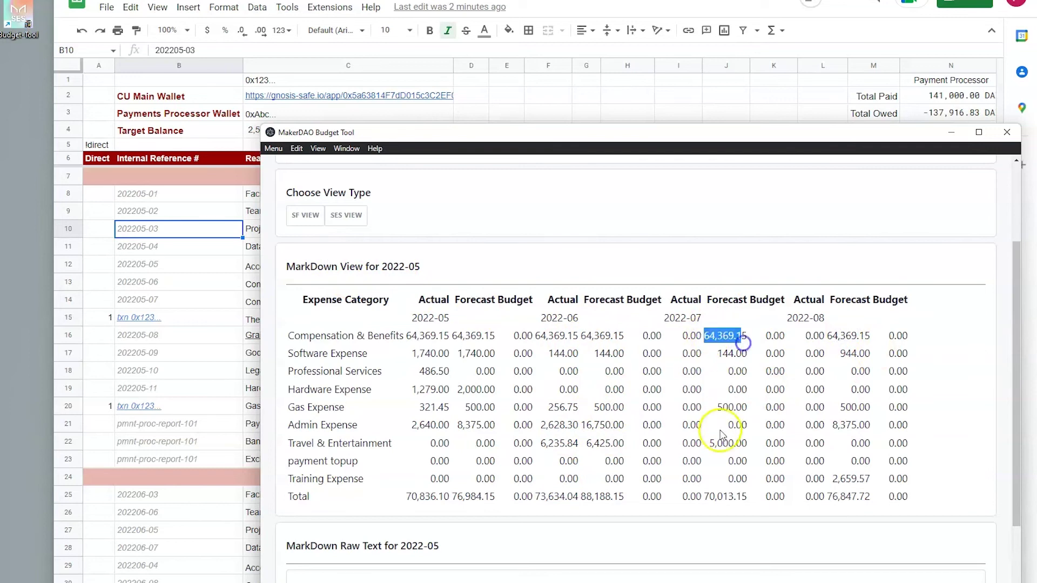
drag(709, 497, 747, 497)
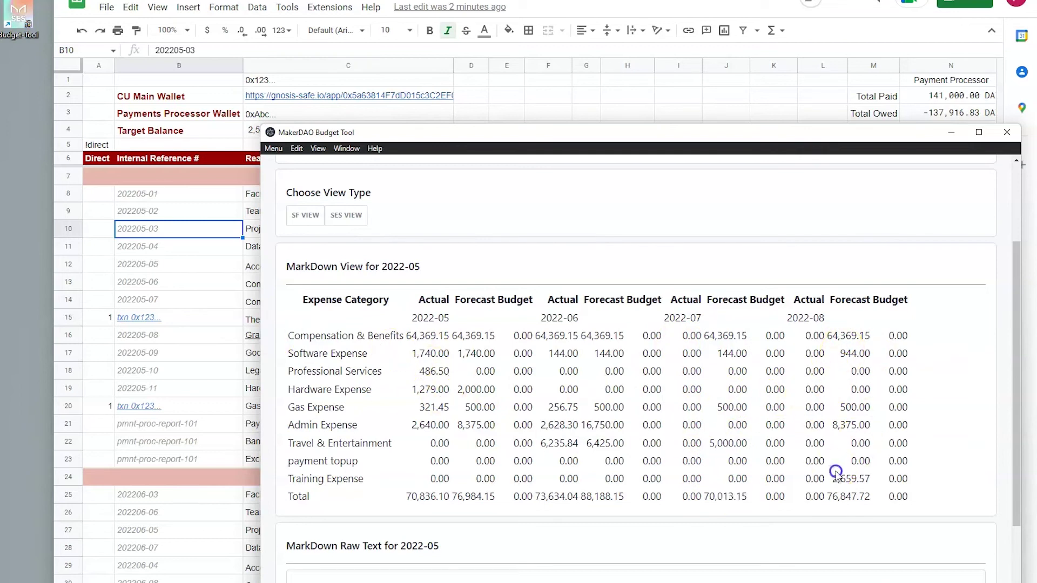
scroll(405, 402, up, 3)
Step: Show the Markdown table for 2022-06, then 2022-07, then 2022-08
click(354, 278)
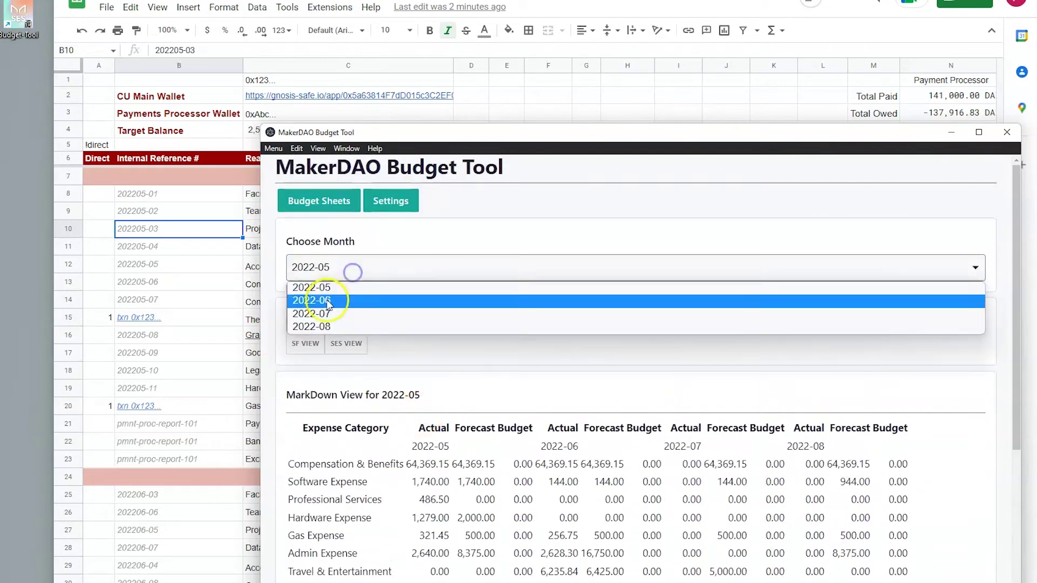
click(327, 296)
click(333, 273)
click(331, 312)
click(341, 275)
click(340, 326)
scroll(416, 398, down, 3)
scroll(426, 390, up, 1)
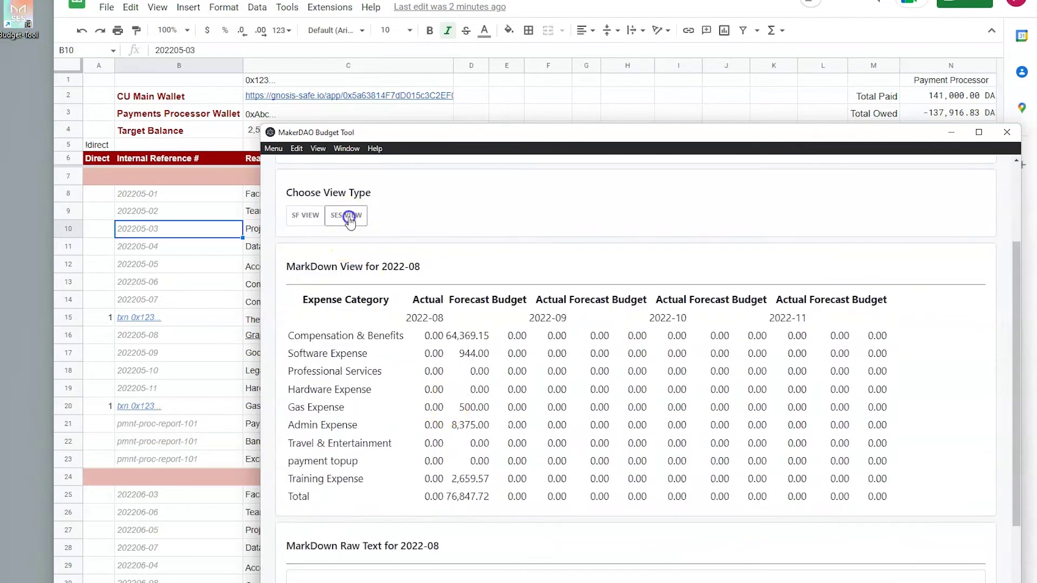
Step: Compare the budget-category and expense-category layouts, keeping expense-category, then return to the sheet list
click(346, 216)
scroll(324, 352, up, 3)
click(296, 345)
click(351, 346)
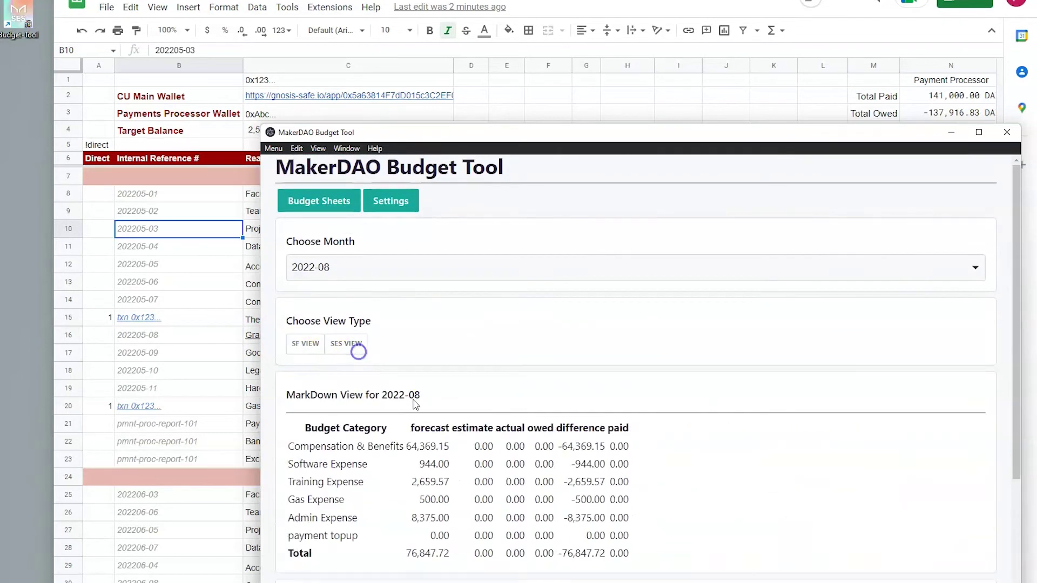
scroll(354, 348, down, 1)
click(306, 280)
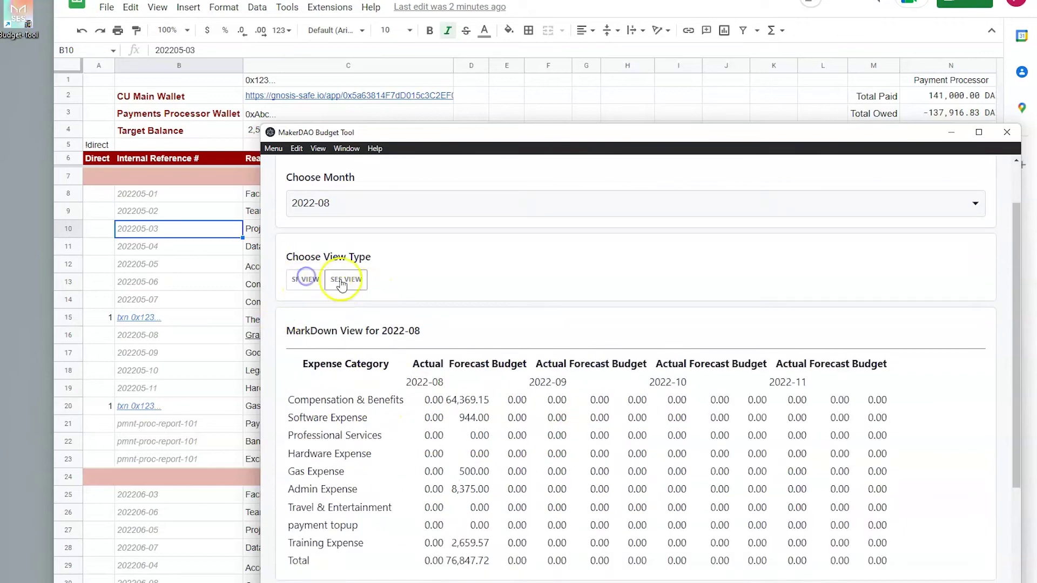
scroll(367, 337, up, 1)
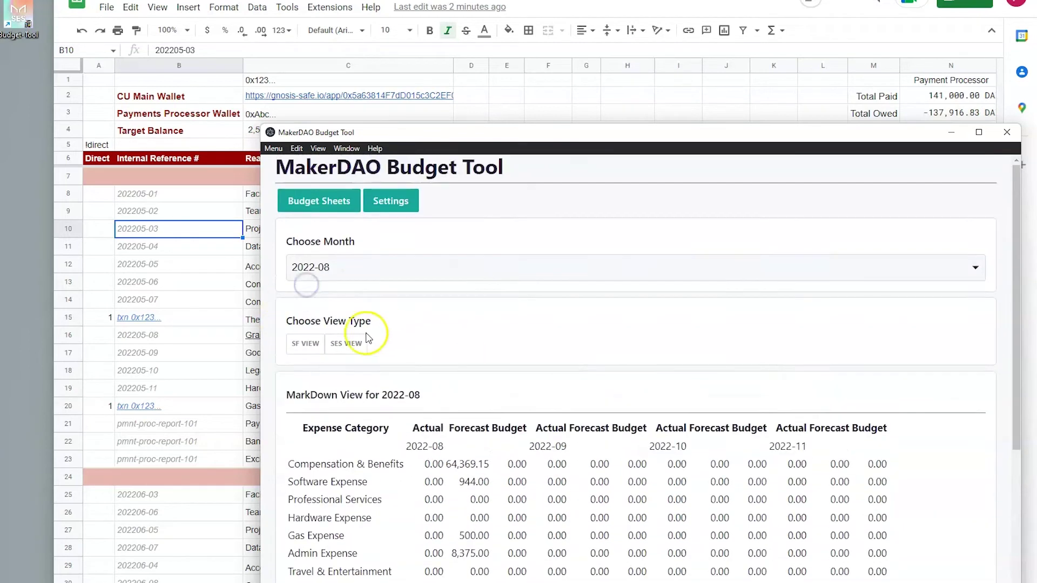
click(317, 206)
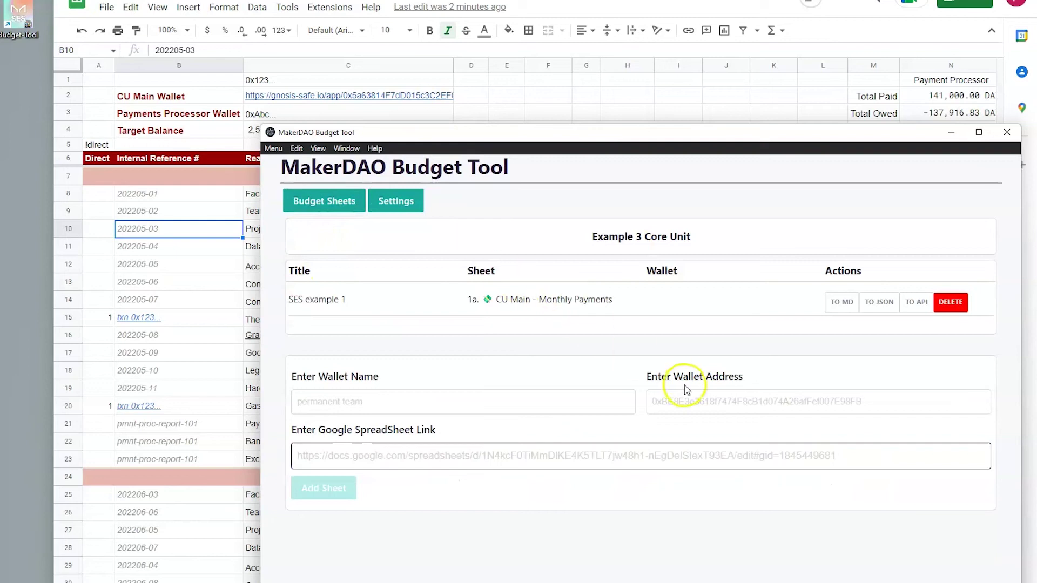
Step: Open SES example 1's JSON export and review it for 2022-05
click(876, 309)
scroll(378, 421, down, 10)
scroll(408, 431, up, 10)
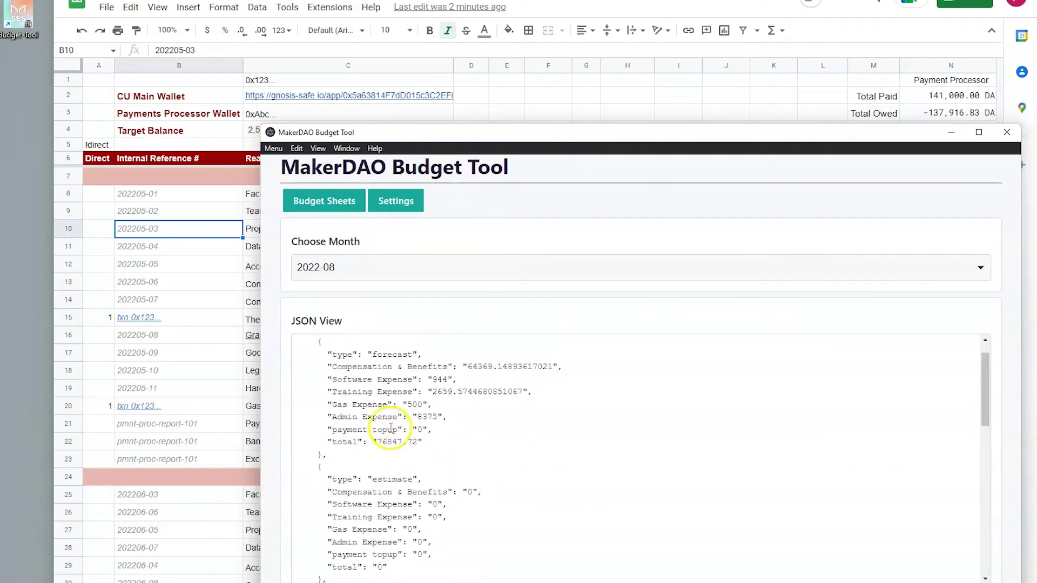
click(313, 268)
click(320, 287)
scroll(378, 426, down, 10)
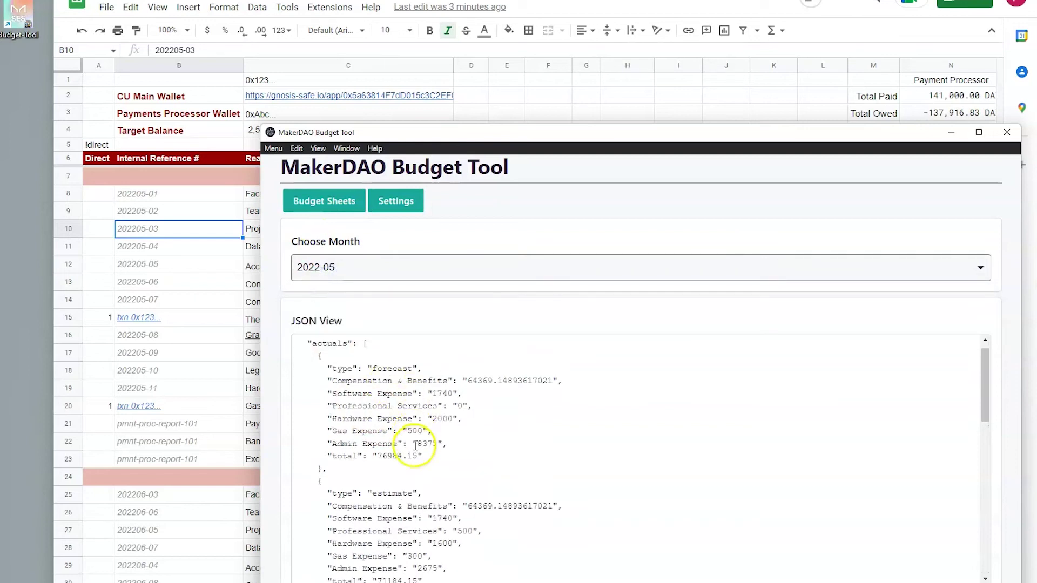
scroll(400, 505, up, 8)
scroll(405, 522, up, 2)
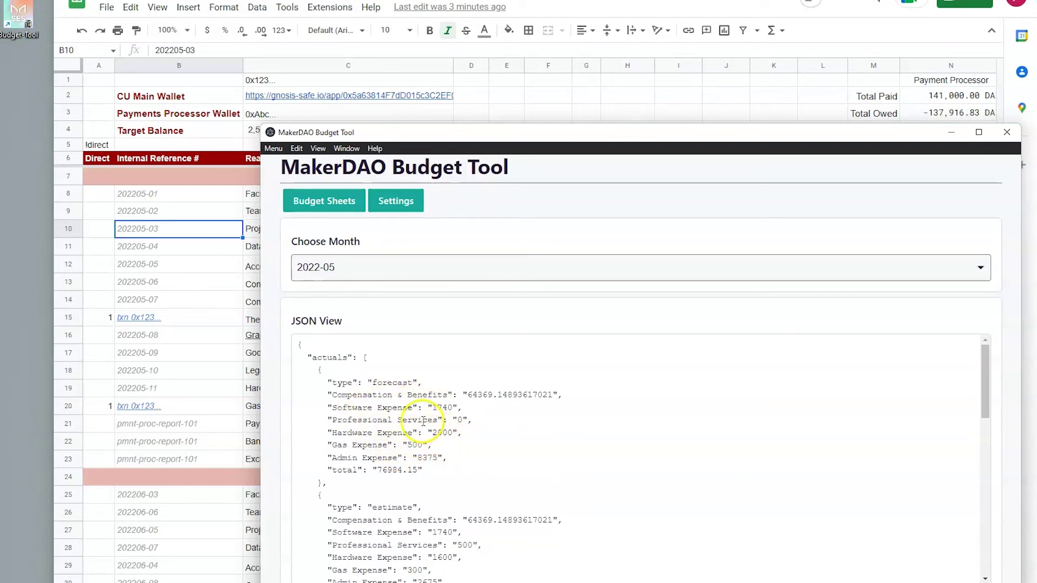
scroll(432, 411, down, 5)
scroll(454, 427, up, 5)
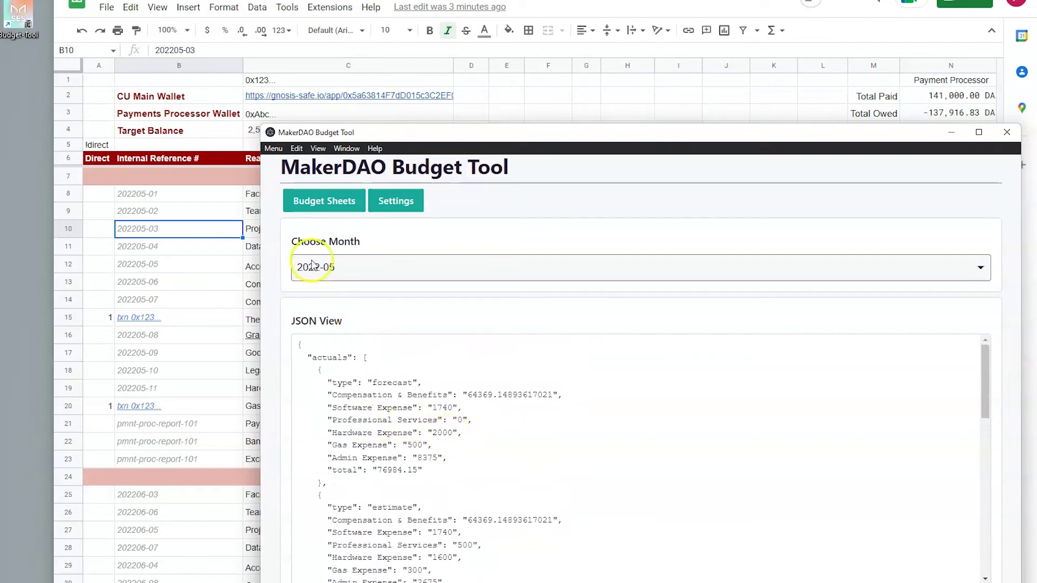
Step: Compare the JSON for 2022-07, 2022-06 and 2022-05, then return to Budget Sheets
click(312, 266)
click(328, 312)
click(342, 279)
click(330, 301)
click(337, 275)
click(336, 288)
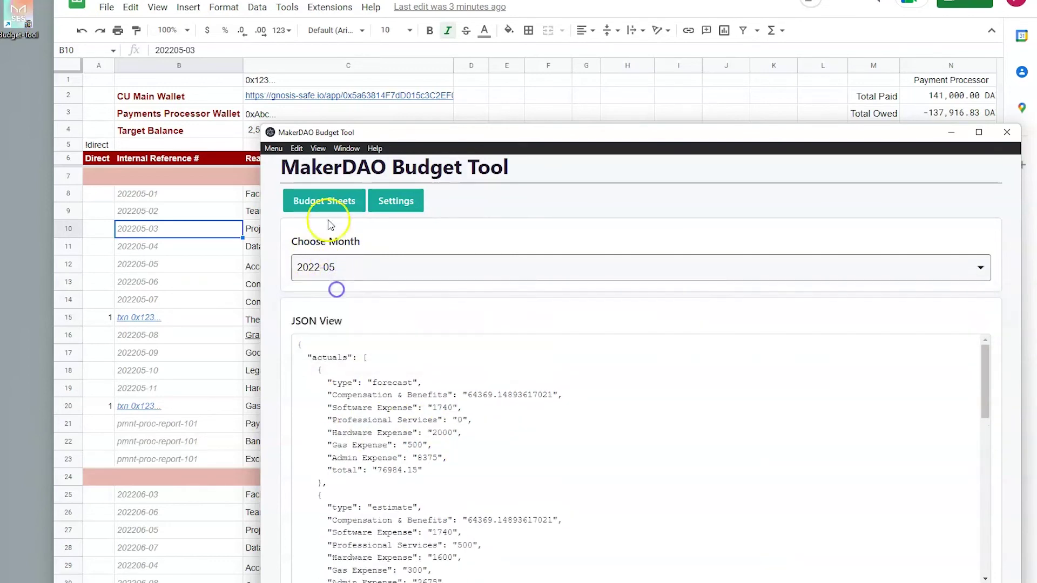
click(327, 210)
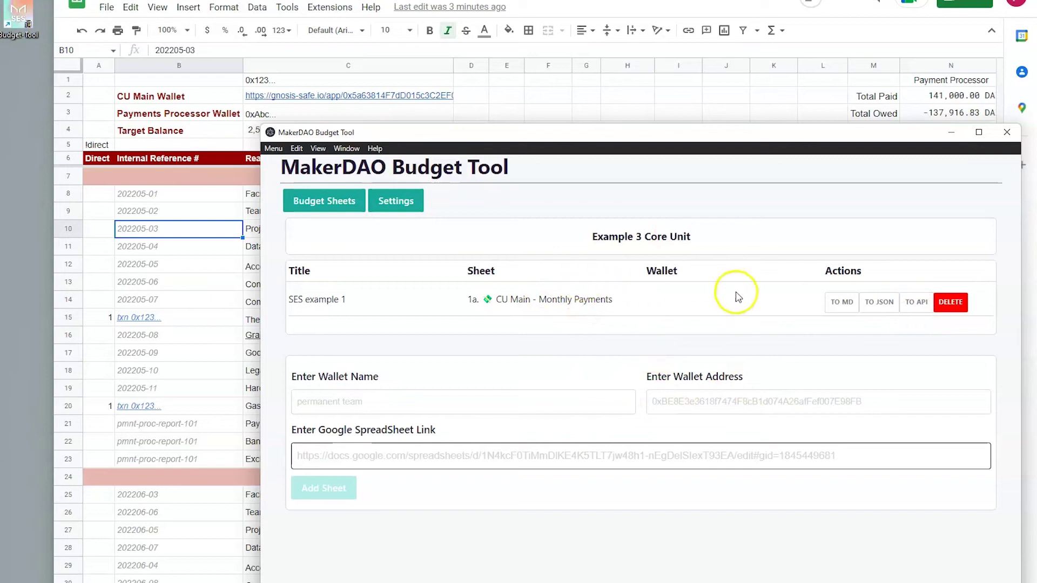
Step: Review SES example 1's Markdown table, including the expense-category layout and Total row figures
click(840, 302)
scroll(398, 440, down, 3)
drag(658, 434, 825, 517)
click(306, 215)
click(875, 489)
drag(900, 502, 324, 293)
click(463, 376)
scroll(486, 427, up, 5)
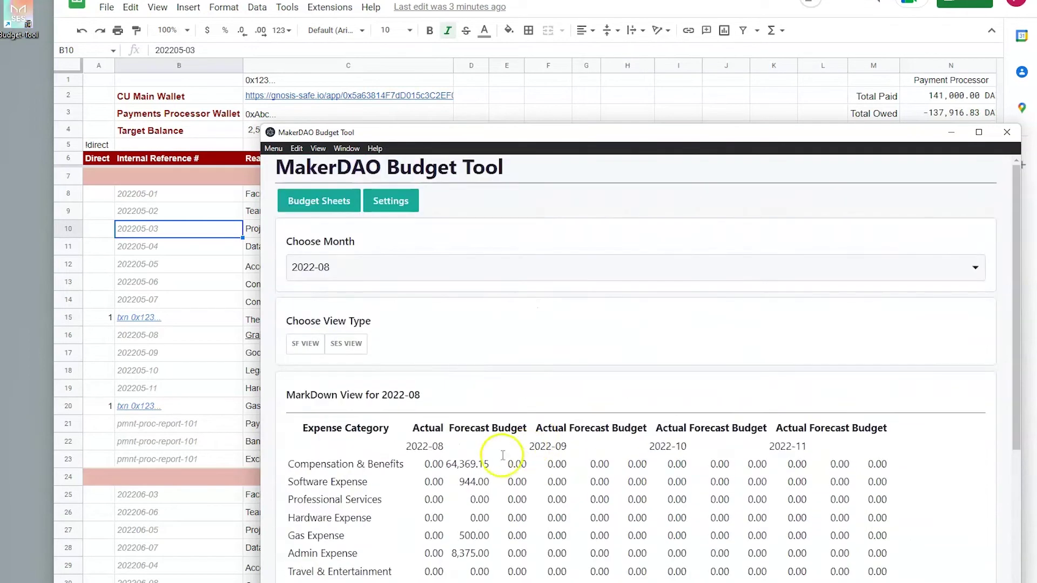
click(311, 200)
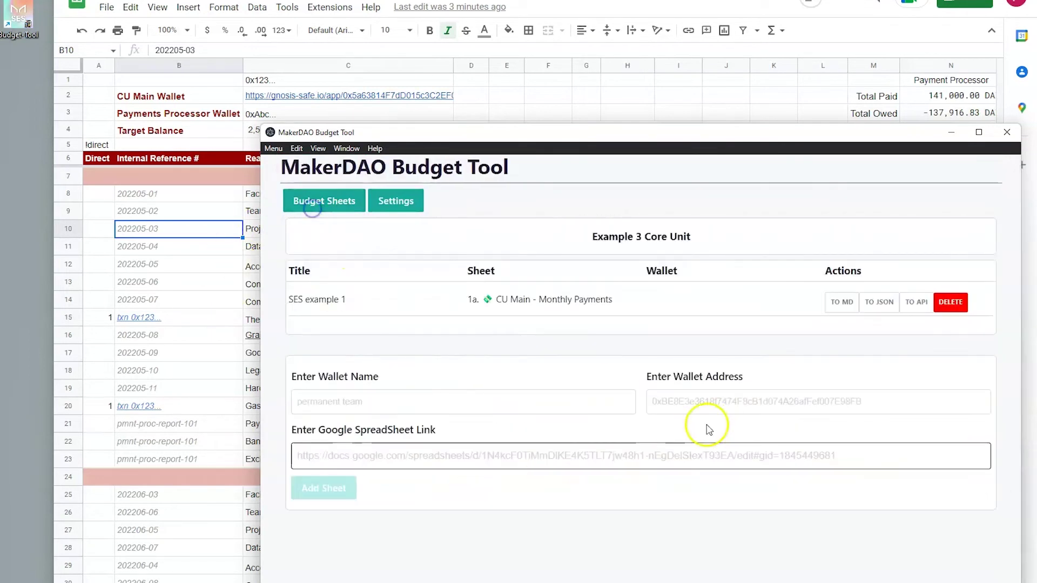
Step: Upload SES example 1's 2022-05 actuals and forecasts to the API until reported up to date
click(915, 315)
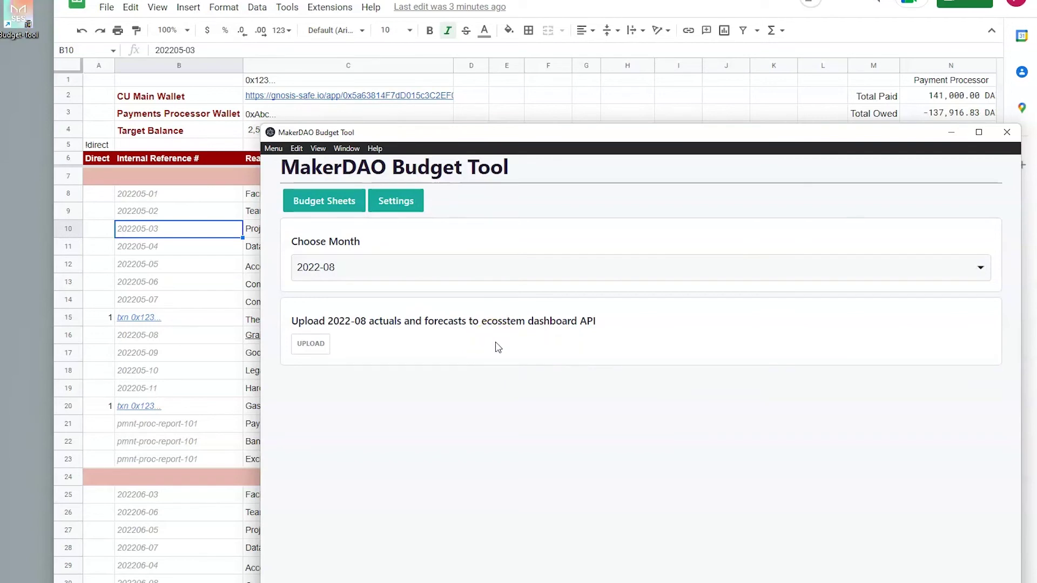
click(348, 268)
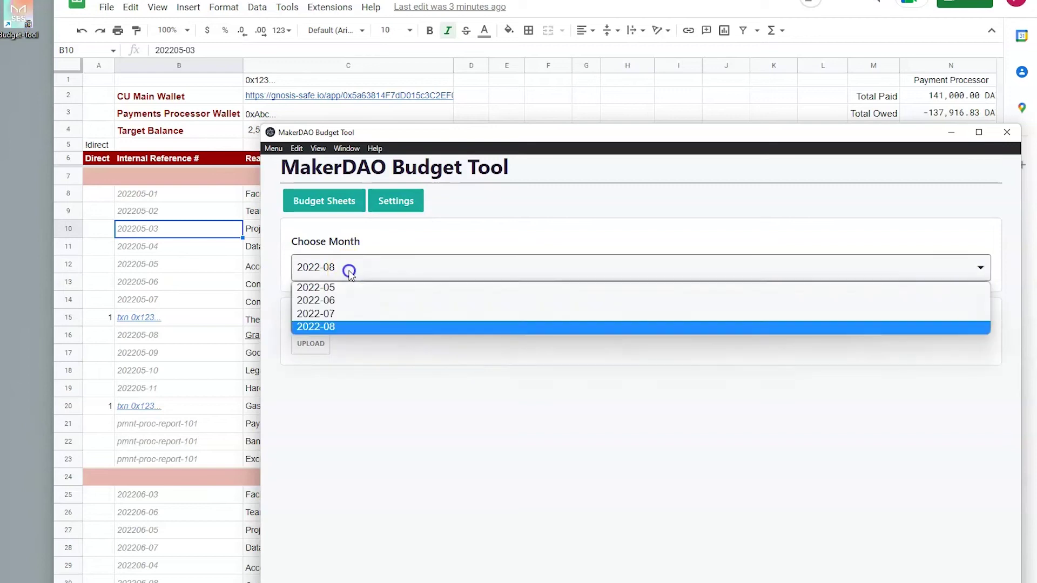
click(339, 289)
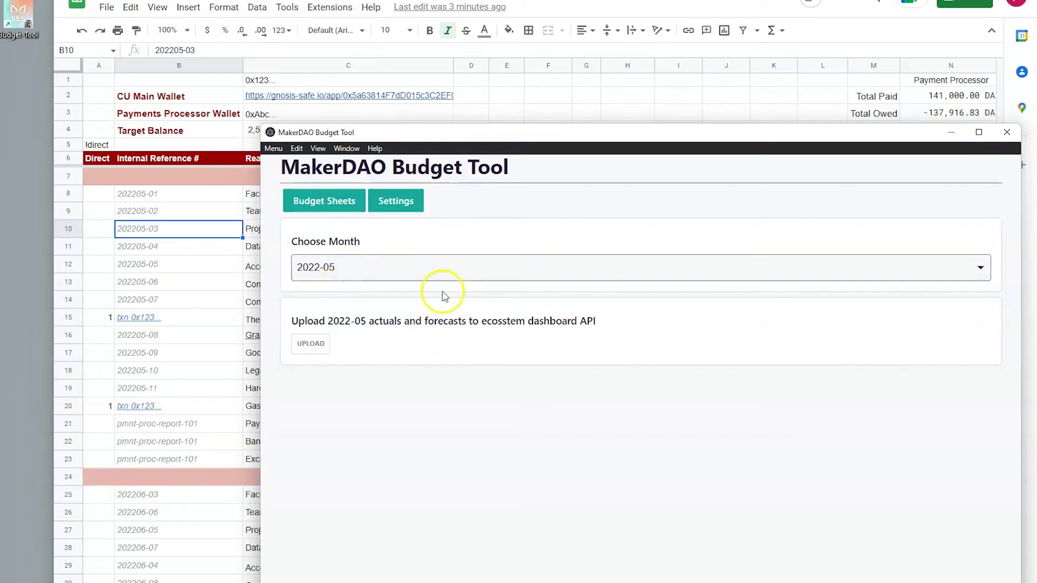
click(316, 350)
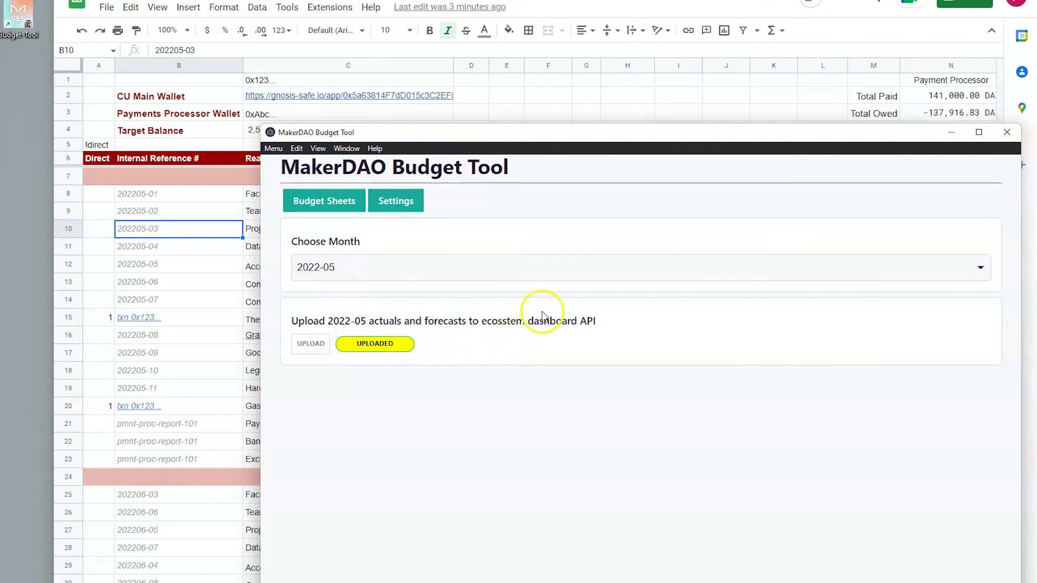
click(316, 348)
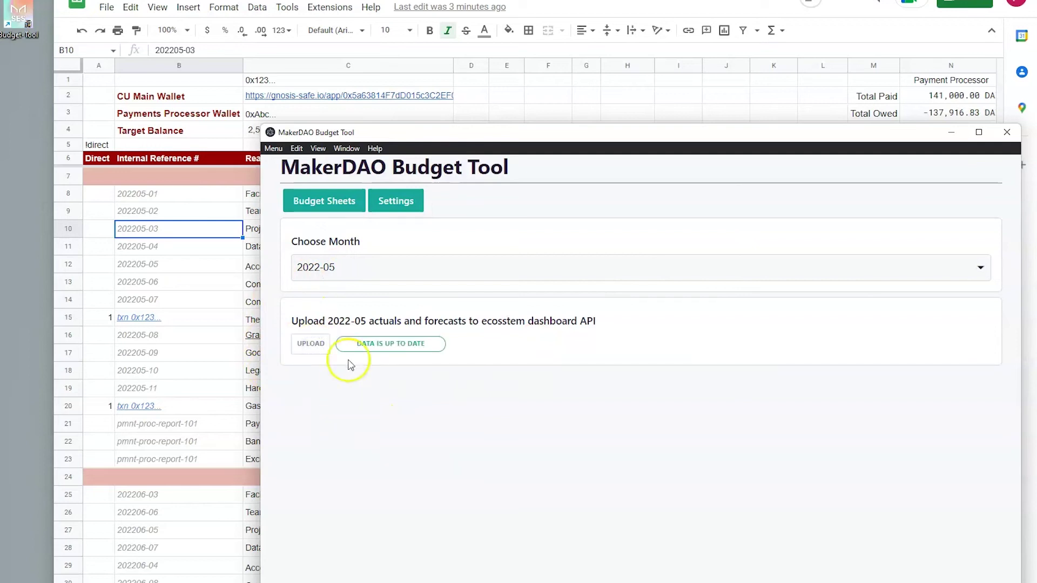
drag(362, 347, 453, 358)
Step: Upload the 2022-06 and 2022-07 actuals and forecasts, each twice to confirm they're current
click(301, 267)
click(334, 299)
click(309, 344)
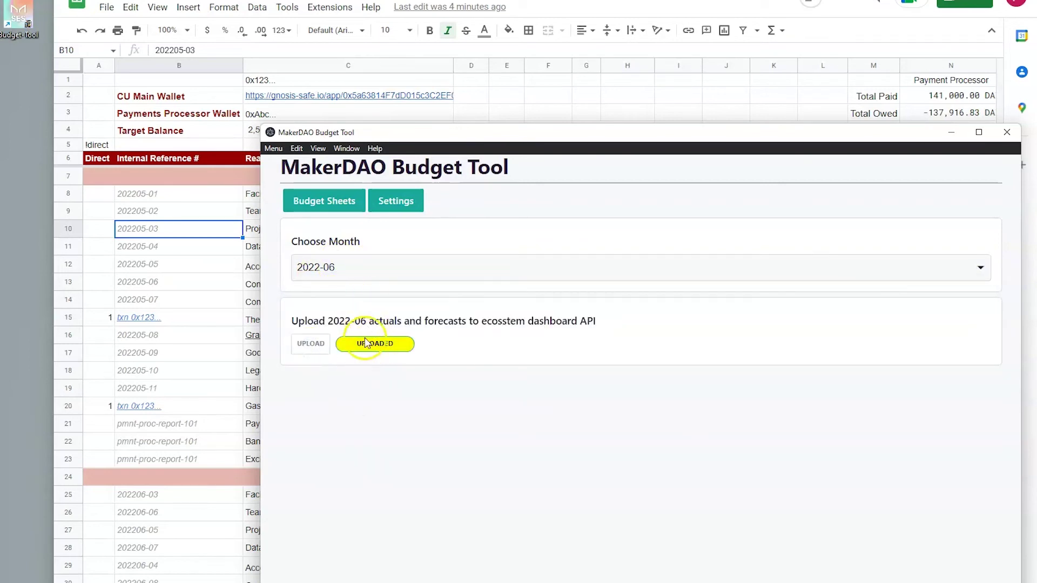
click(309, 350)
click(337, 274)
click(332, 314)
click(314, 344)
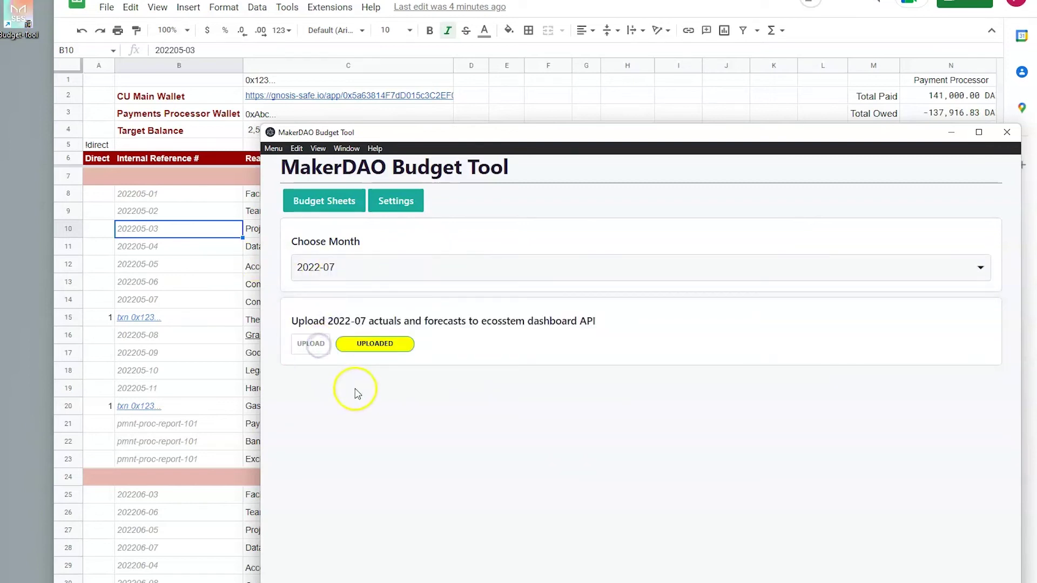
click(310, 343)
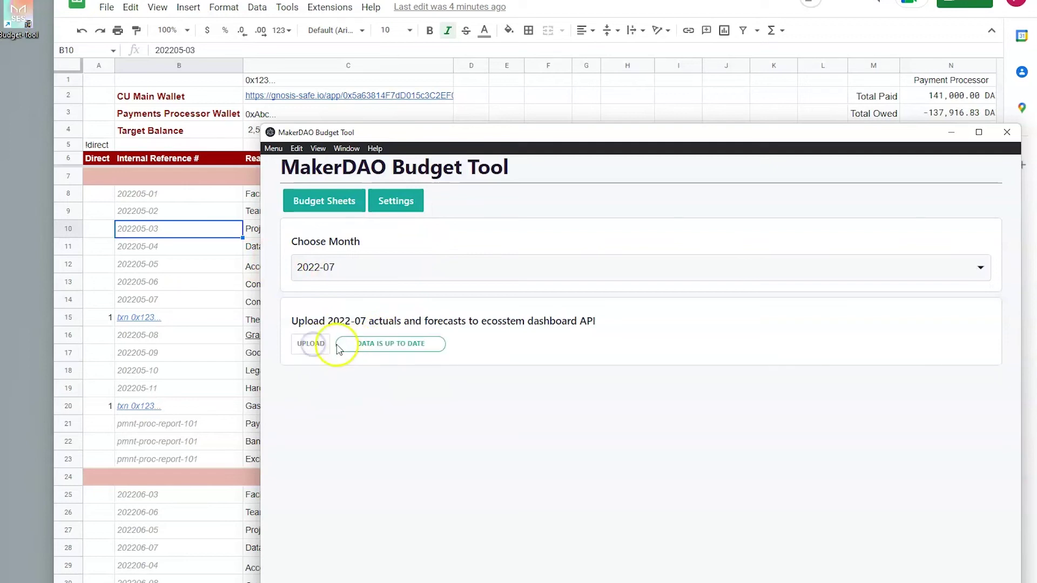
Step: Upload the 2022-08 actuals and forecasts twice, confirming the up-to-date status, then return to the sheet list
click(350, 272)
click(340, 326)
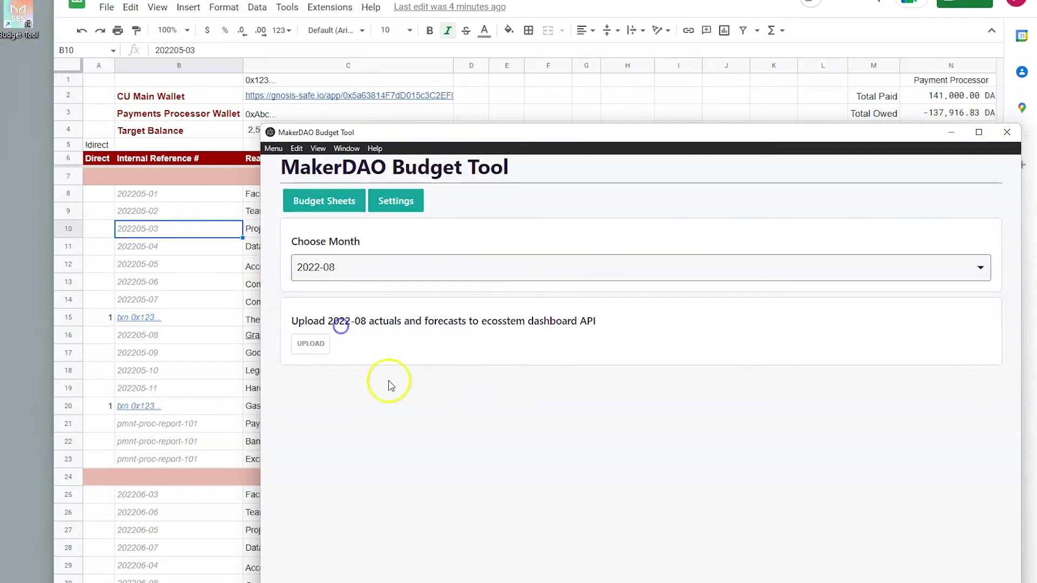
click(309, 347)
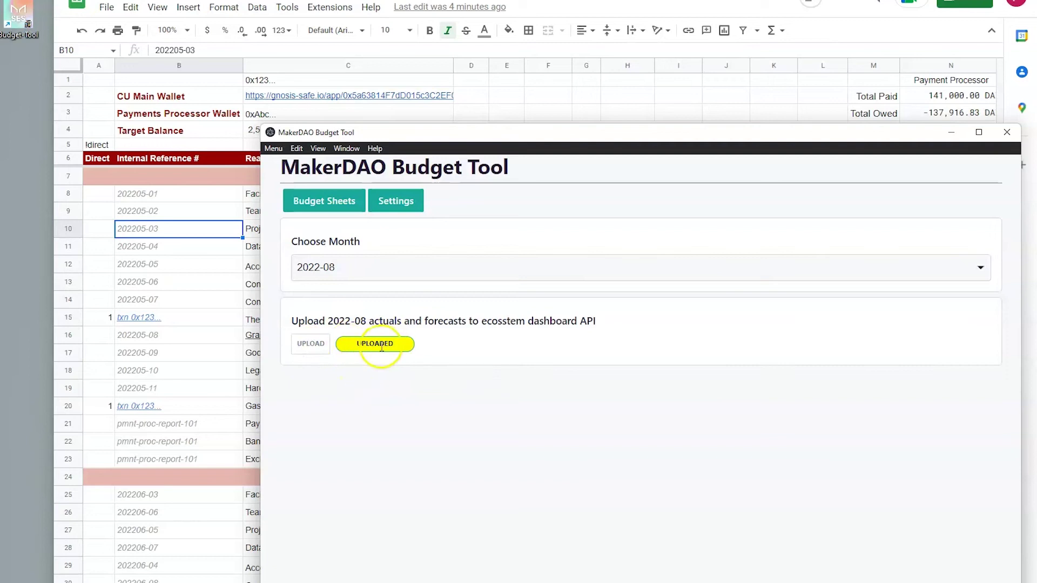
click(308, 345)
drag(358, 351, 532, 354)
click(462, 382)
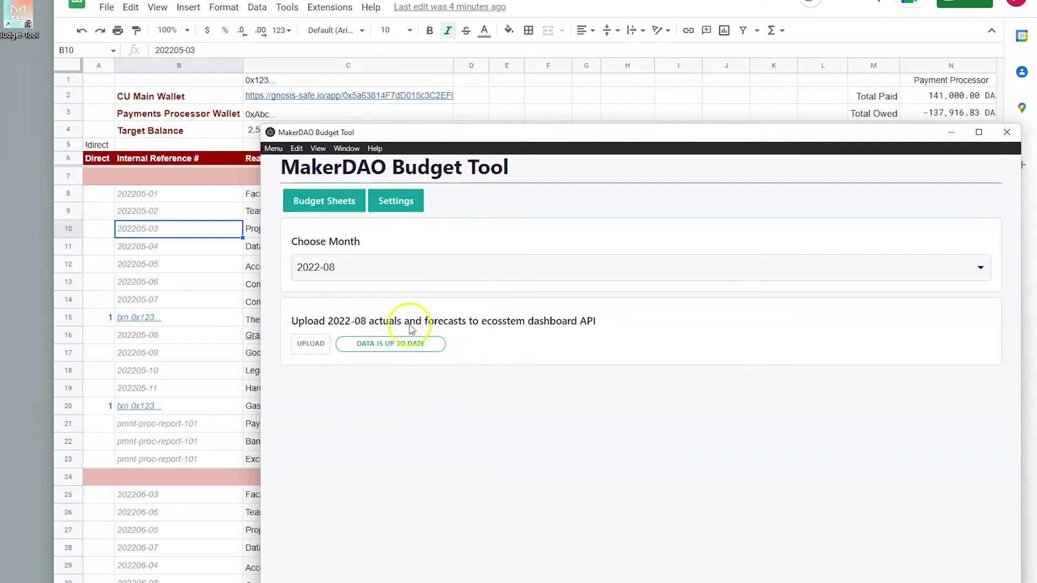
click(319, 201)
Step: Preview SES example 1's 2022-08 Markdown table in the default and SF layouts, then return to the sheet list
click(842, 302)
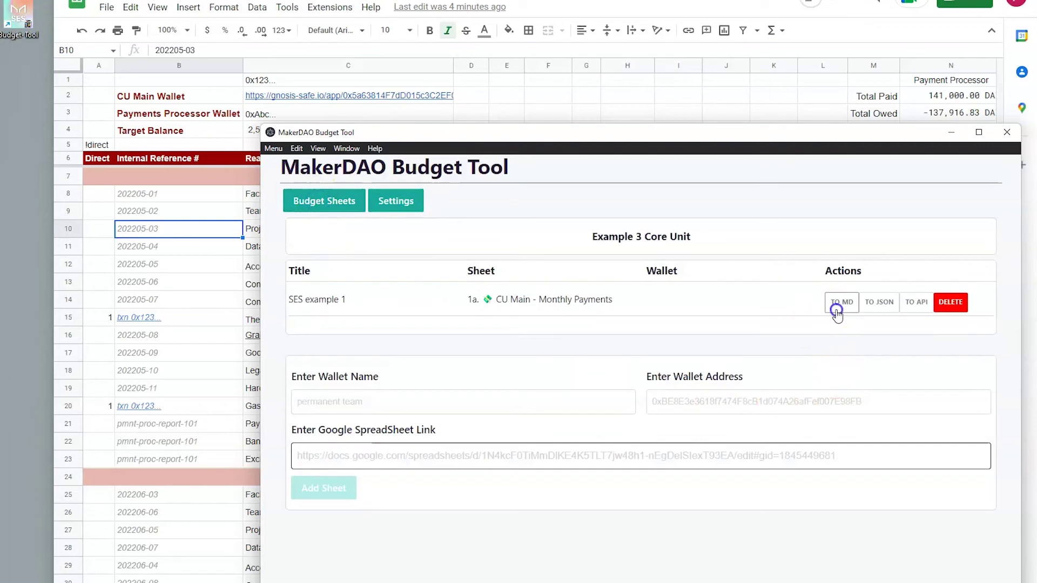
drag(400, 429, 628, 547)
click(628, 546)
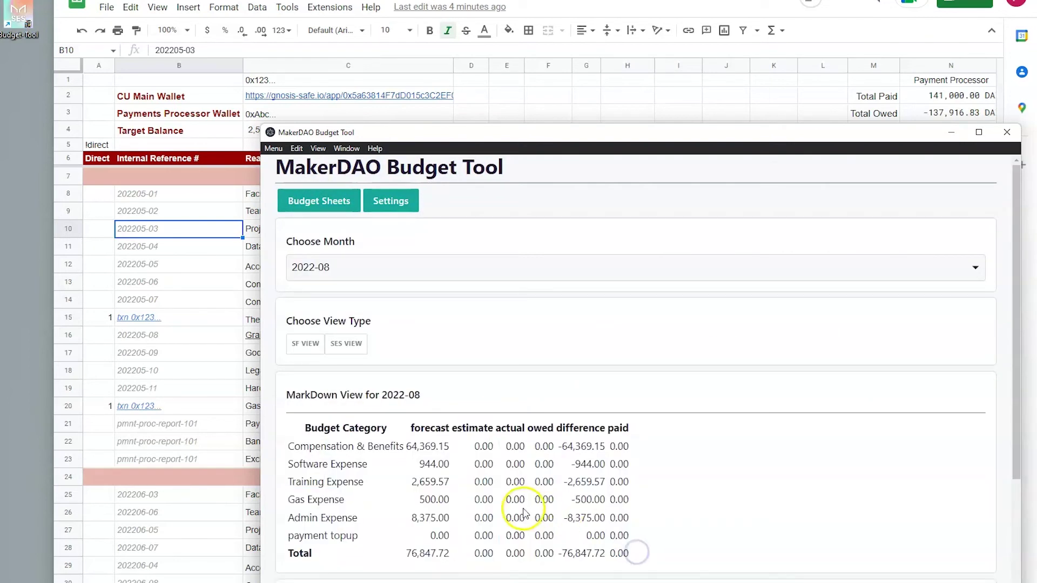
click(306, 349)
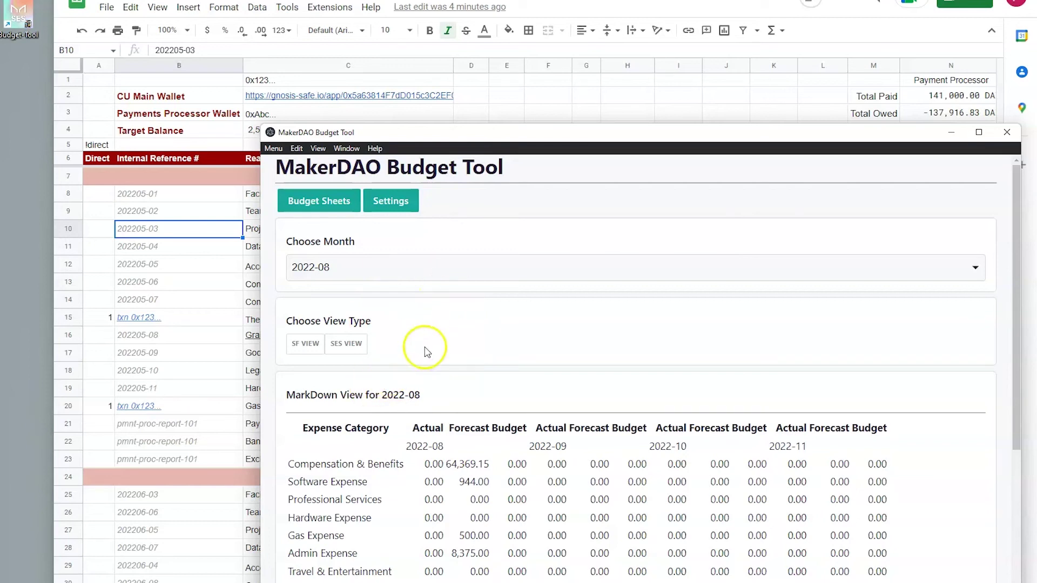
click(307, 210)
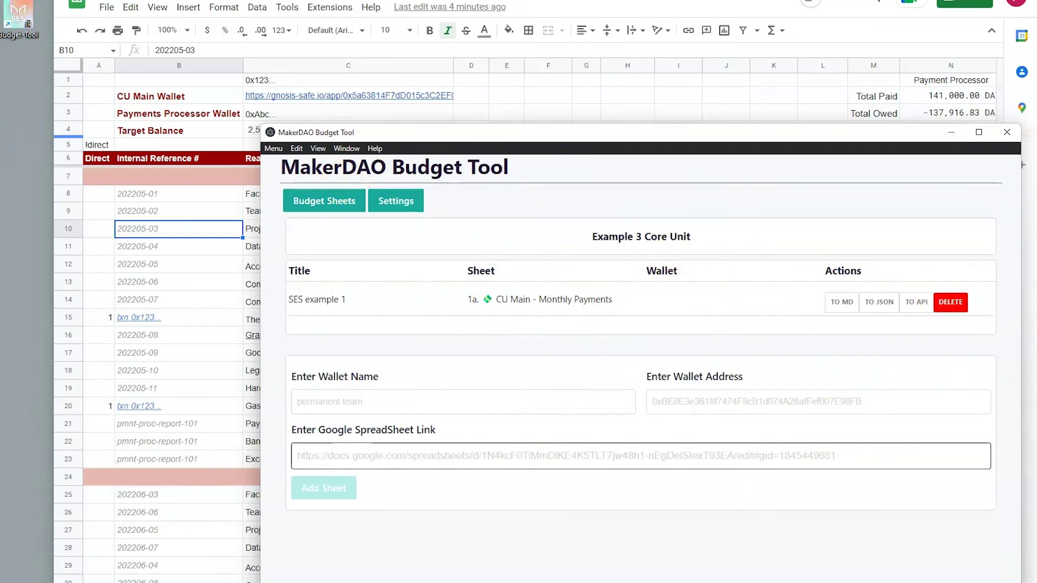
key(alt+Tab)
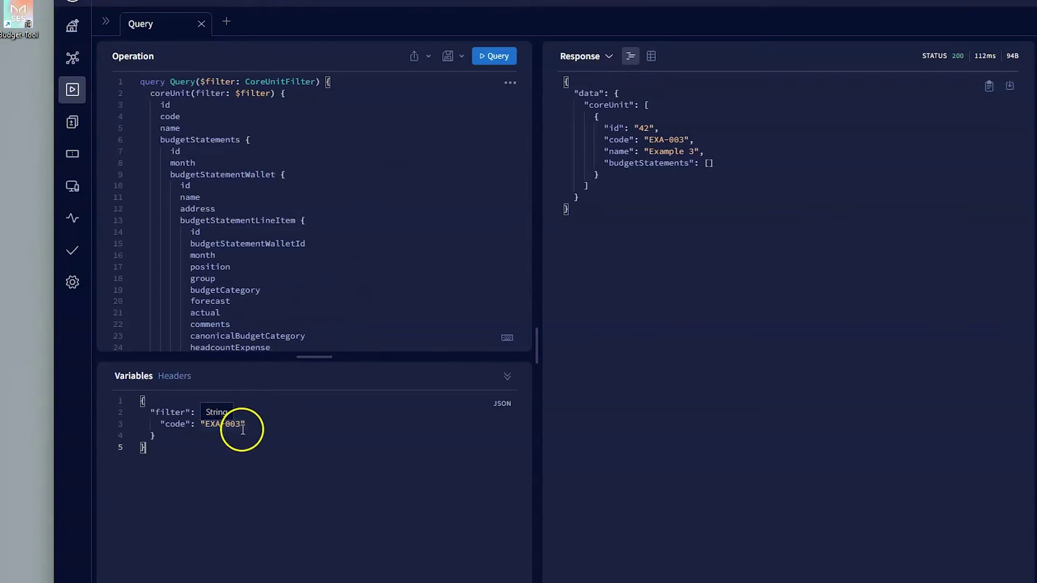
Step: Rerun the EXA-003 query and inspect entry 310's month, position, forecast and budgetCategory fields
click(502, 56)
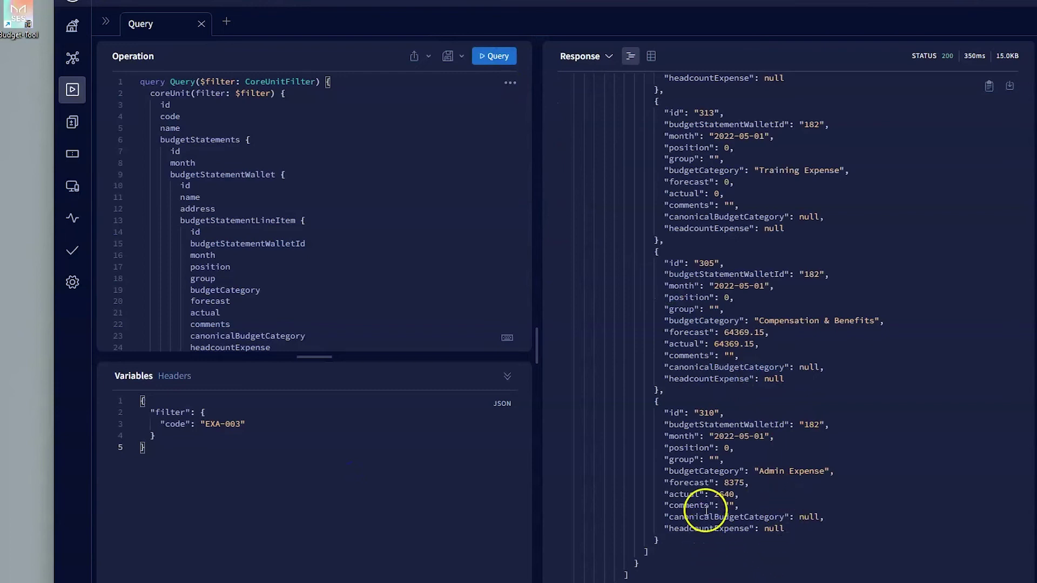
scroll(724, 504, up, 7)
scroll(748, 512, down, 7)
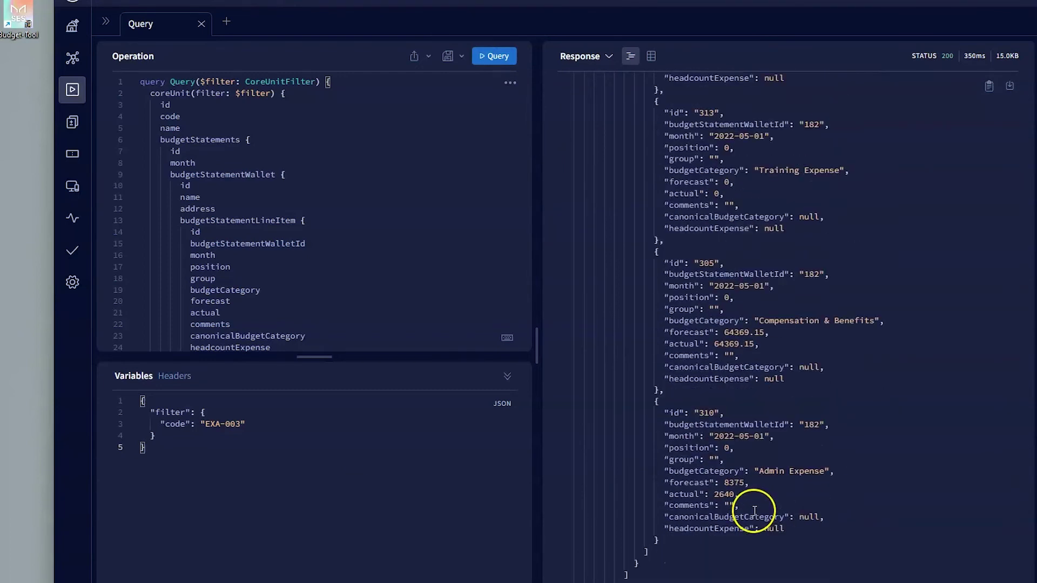
drag(657, 412, 761, 519)
click(796, 531)
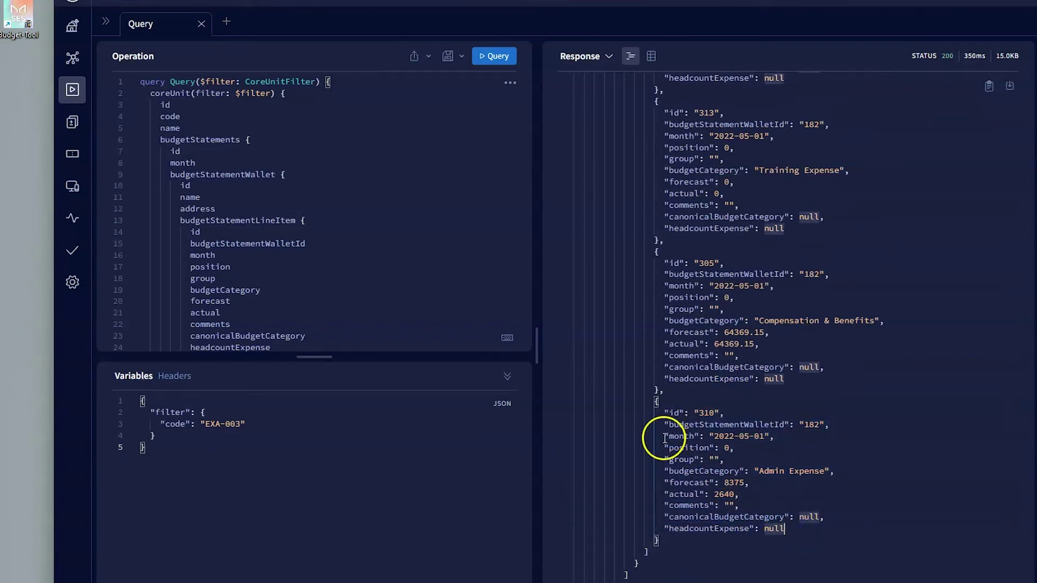
drag(664, 437, 783, 445)
click(778, 460)
mouse_move(665, 482)
mouse_down()
mouse_move(741, 484)
mouse_move(674, 493)
mouse_up()
click(700, 519)
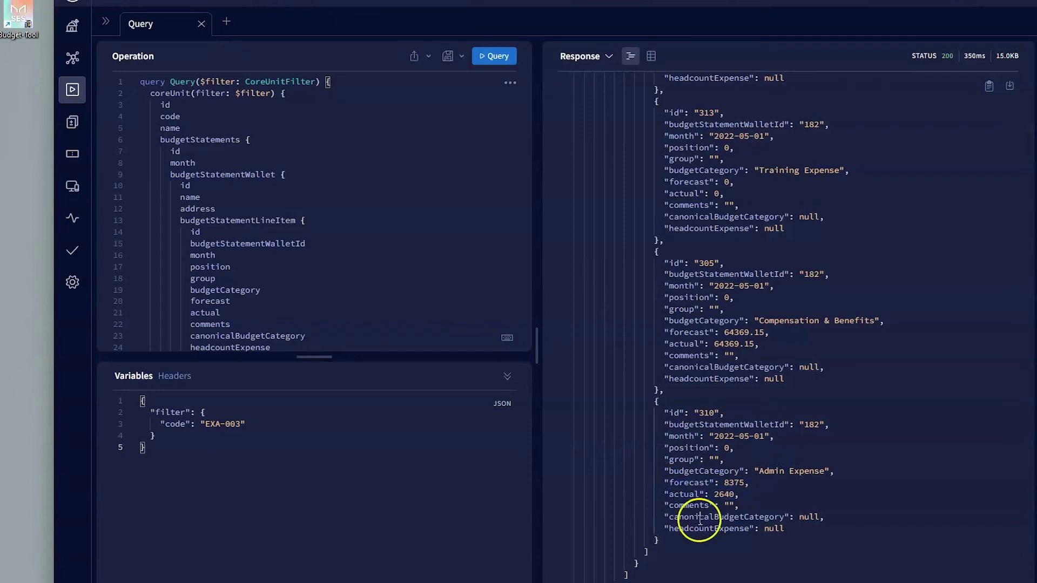
double_click(696, 472)
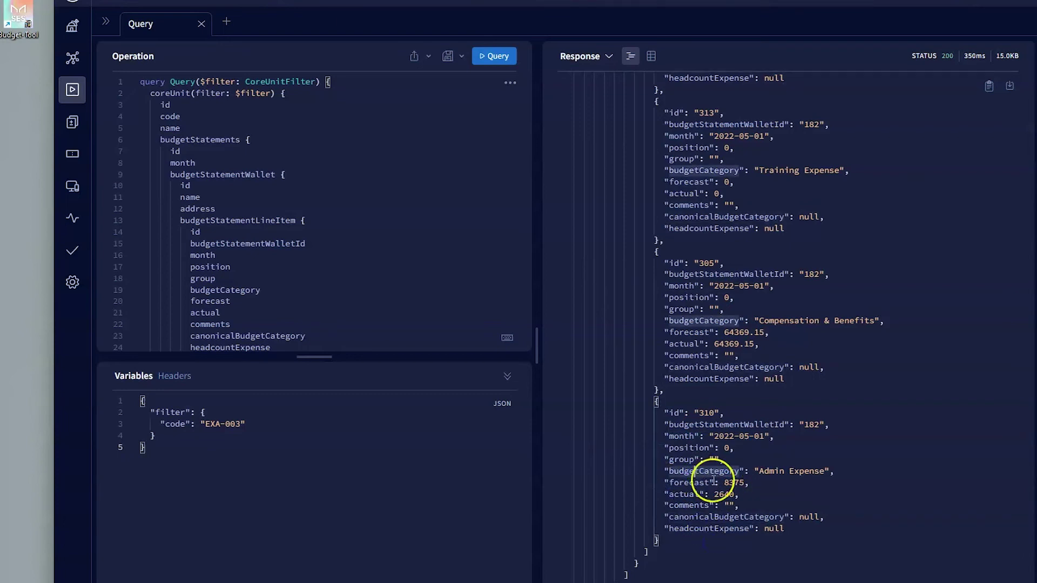
Step: Examine the Permanent Team line items, wallet address and budgetStatementLineItem array, then return to the spreadsheet
scroll(737, 484, up, 4)
scroll(738, 487, up, 15)
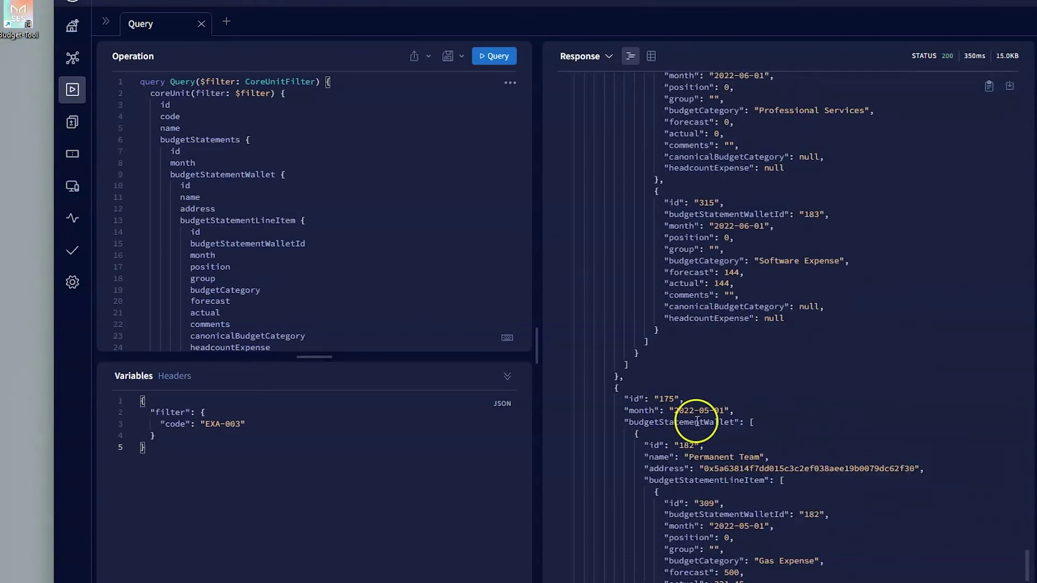
drag(690, 412, 774, 391)
scroll(719, 512, down, 1)
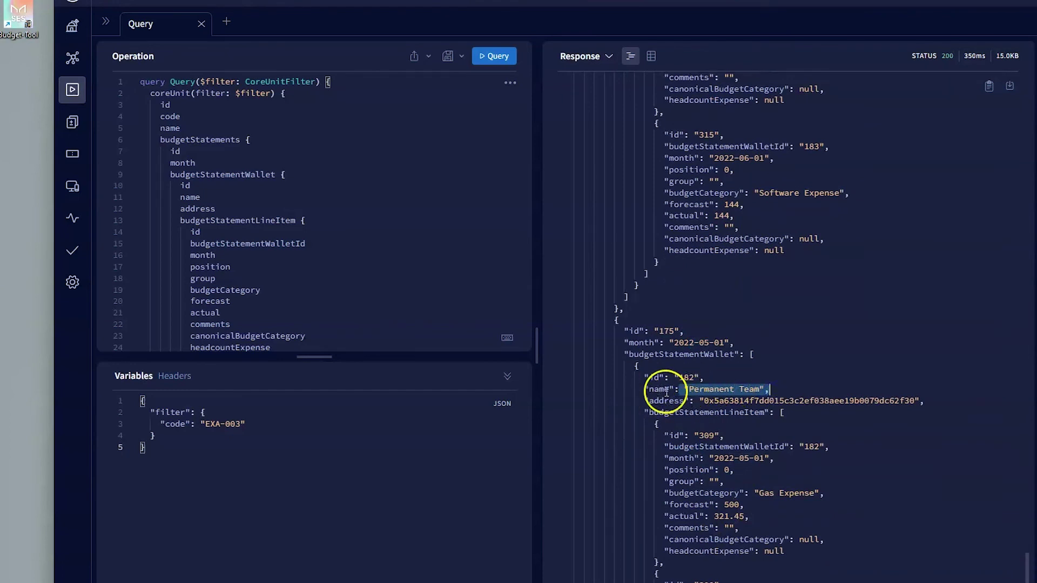
click(685, 391)
double_click(731, 402)
click(659, 422)
click(556, 414)
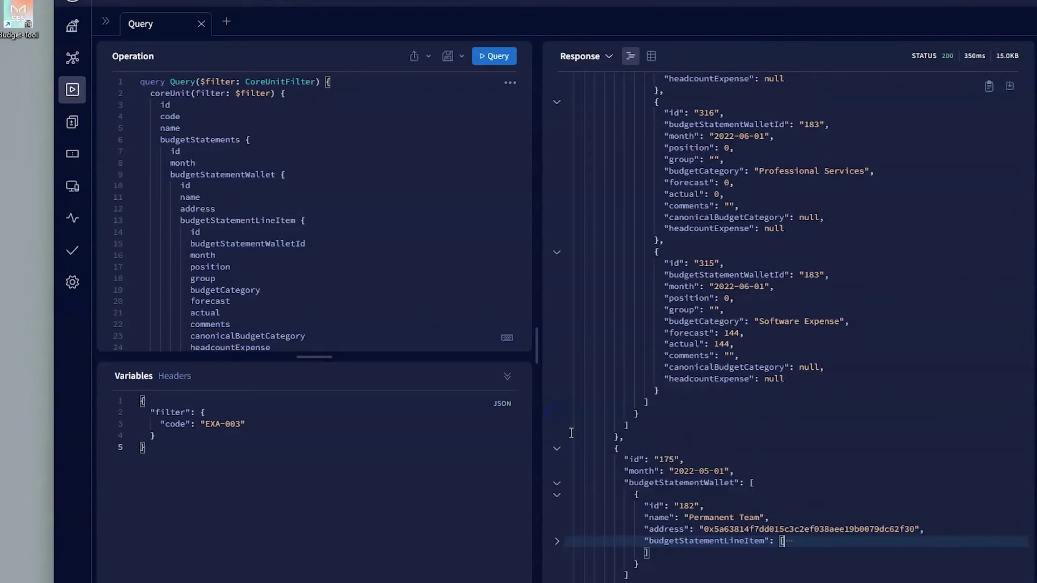
click(557, 544)
scroll(703, 563, down, 1)
scroll(701, 562, down, 2)
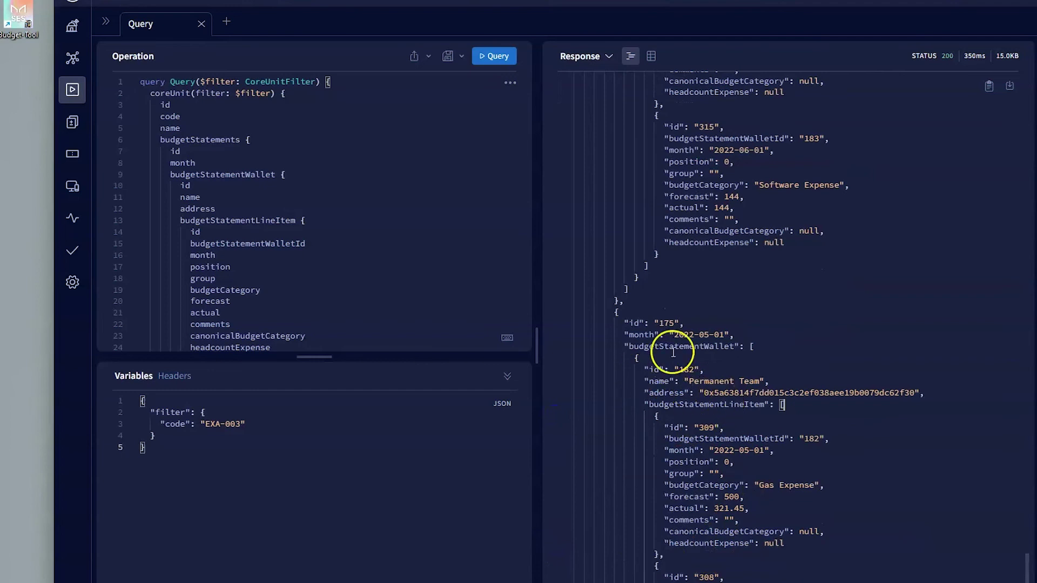
scroll(718, 418, up, 10)
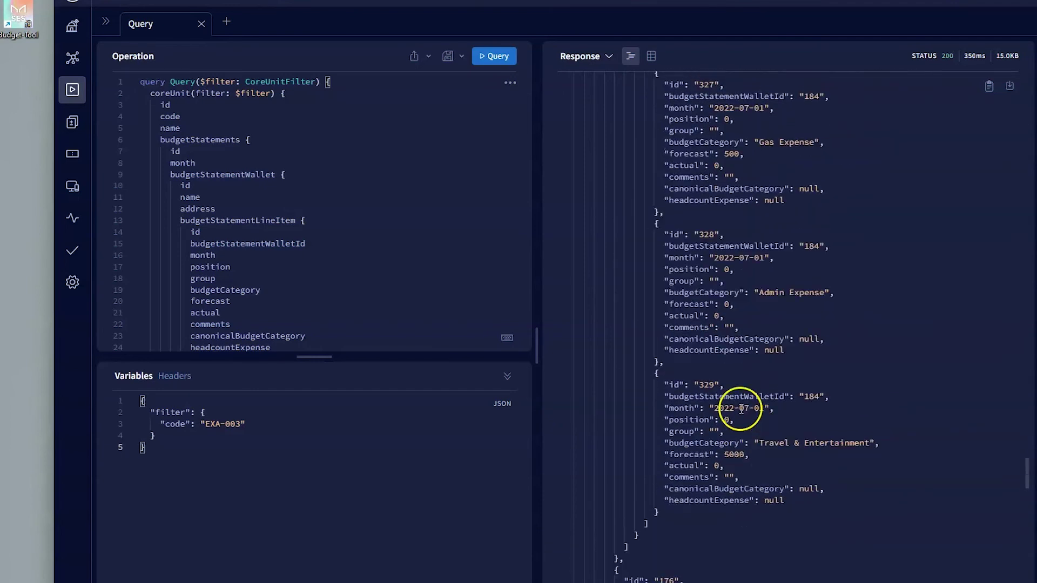
scroll(737, 390, down, 10)
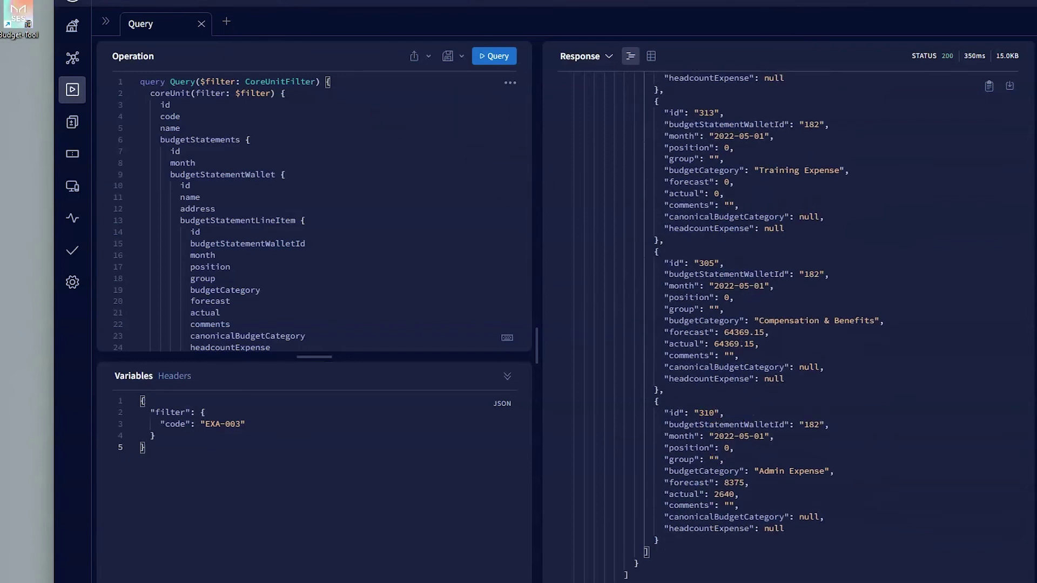
key(ctrl+Tab)
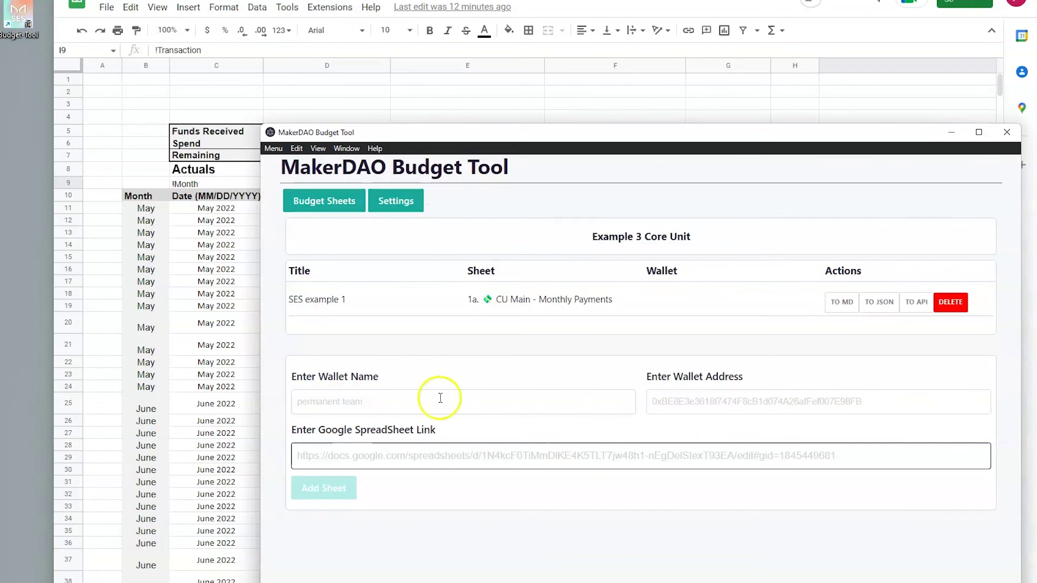
Step: Enter the wallet name and paste the CU Main Wallet address copied from cell C2
click(468, 410)
click(469, 410)
text(Permanent)
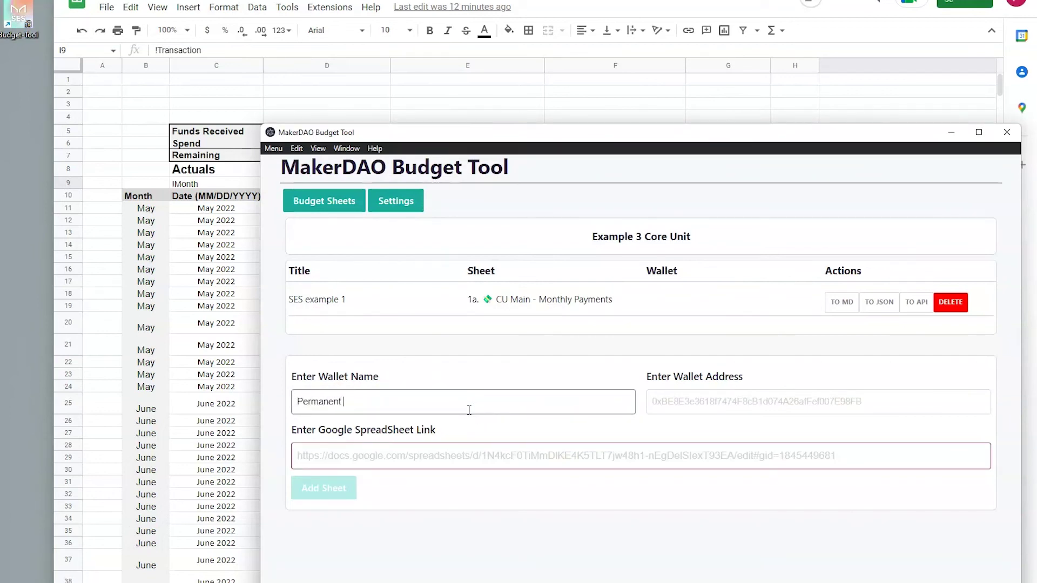
key(Tab)
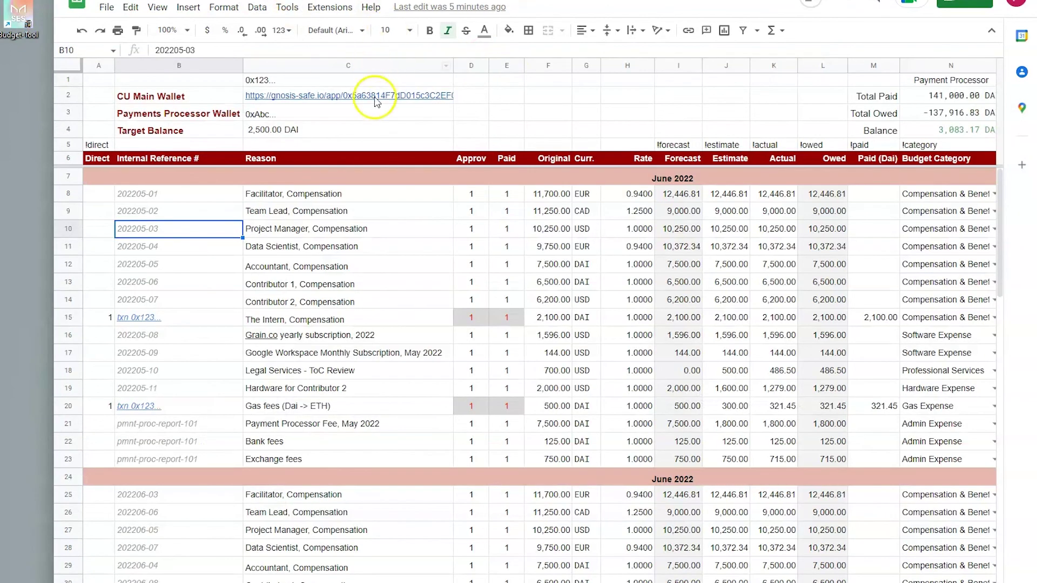
click(378, 97)
double_click(420, 50)
key(ctrl+c)
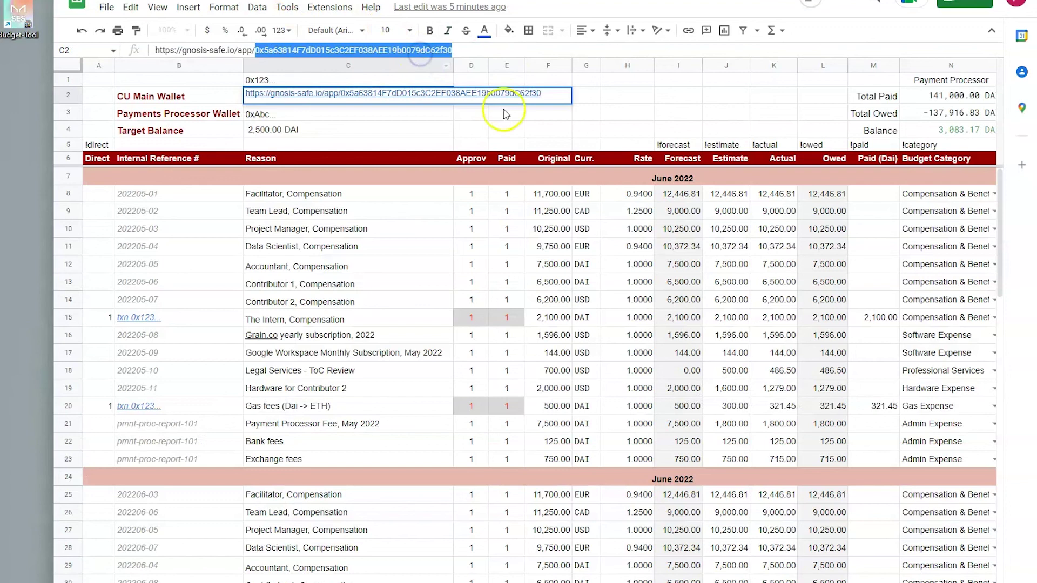
click(648, 127)
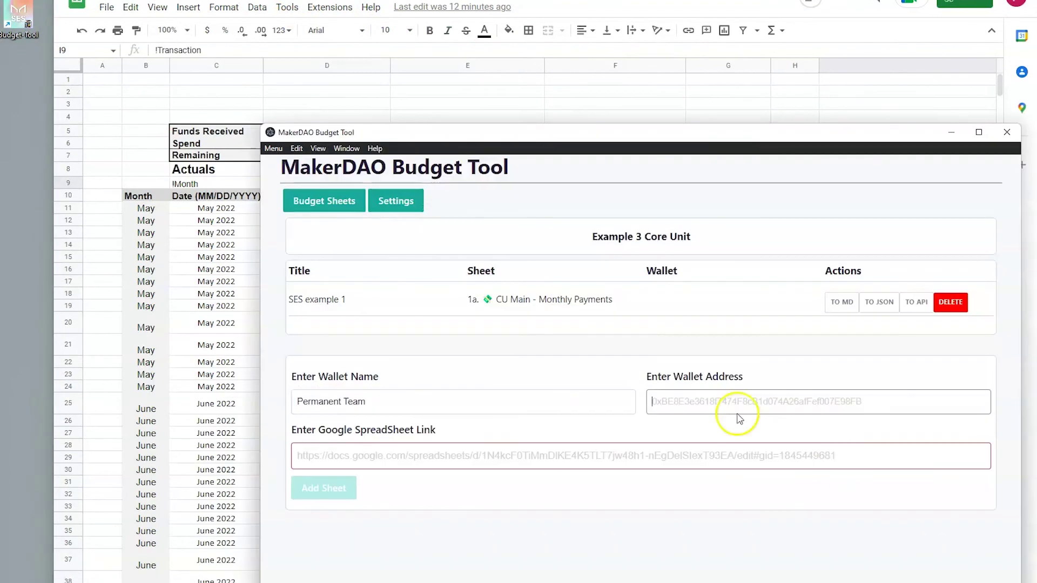
click(709, 402)
key(ctrl+v)
Step: Paste the Template for CUs spreadsheet link and add the SF Example 1 sheet
key(alt+Tab)
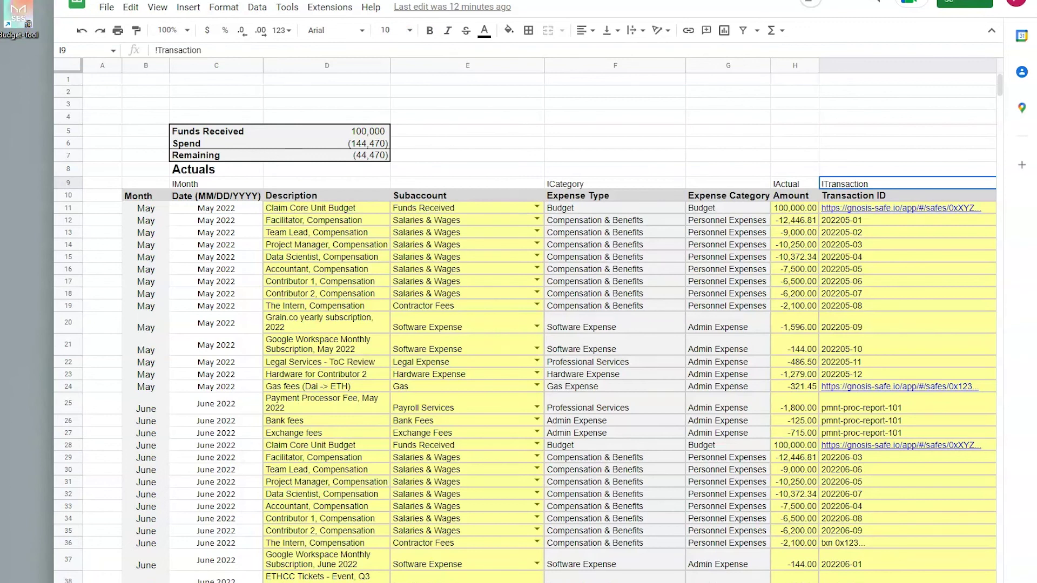
key(alt+Tab)
click(452, 456)
click(326, 488)
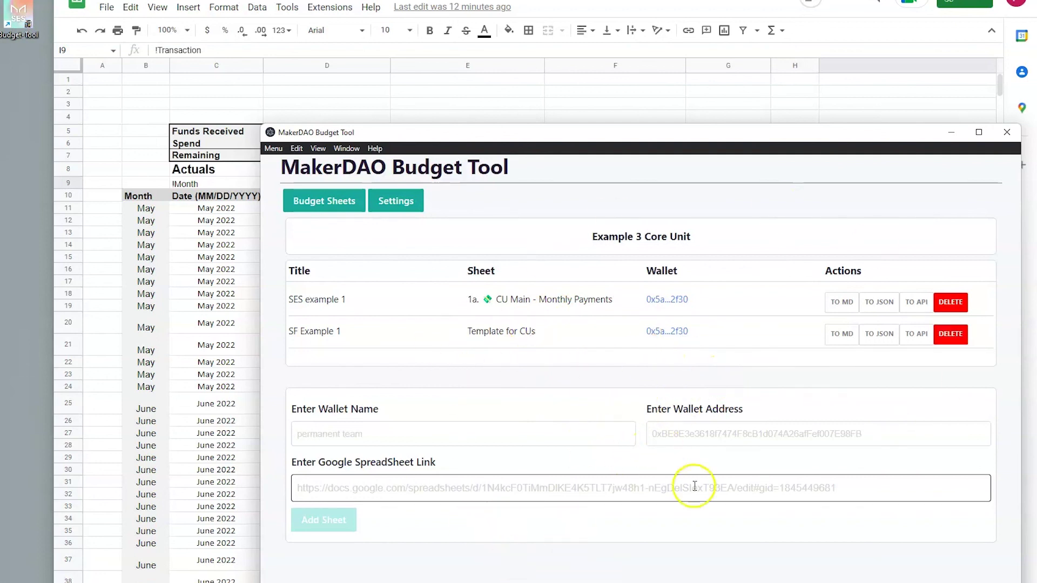
click(834, 335)
click(335, 267)
click(343, 286)
scroll(444, 523, down, 1)
scroll(459, 491, down, 2)
scroll(416, 444, up, 2)
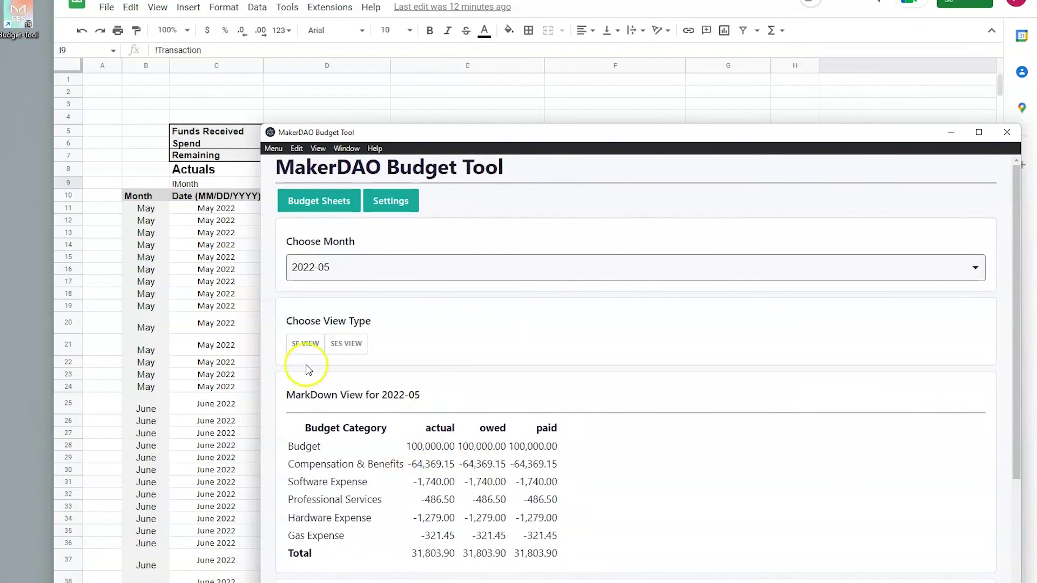
click(347, 346)
click(317, 356)
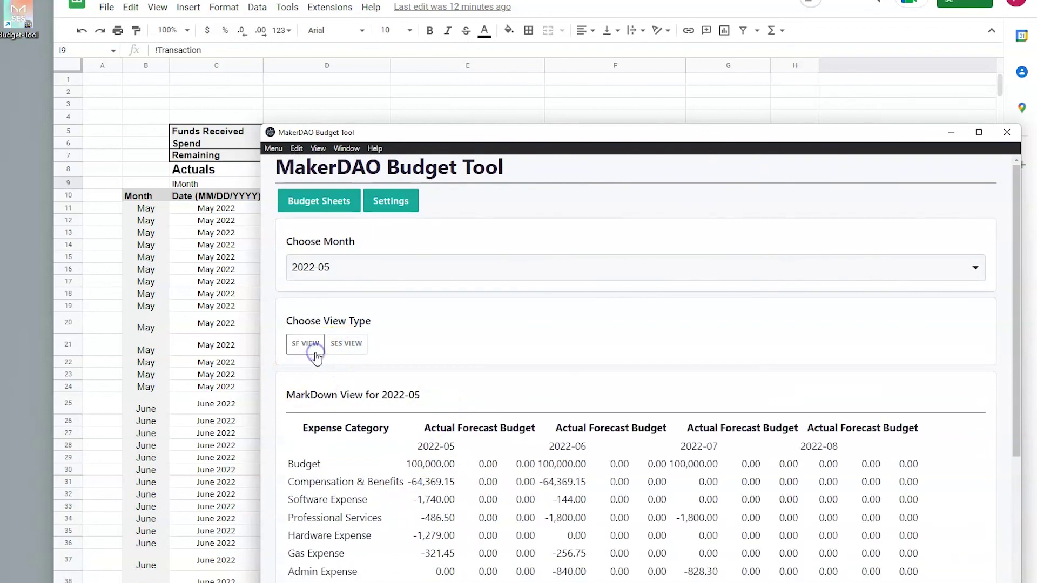
scroll(562, 486, down, 3)
scroll(493, 371, up, 2)
click(339, 285)
scroll(392, 346, up, 1)
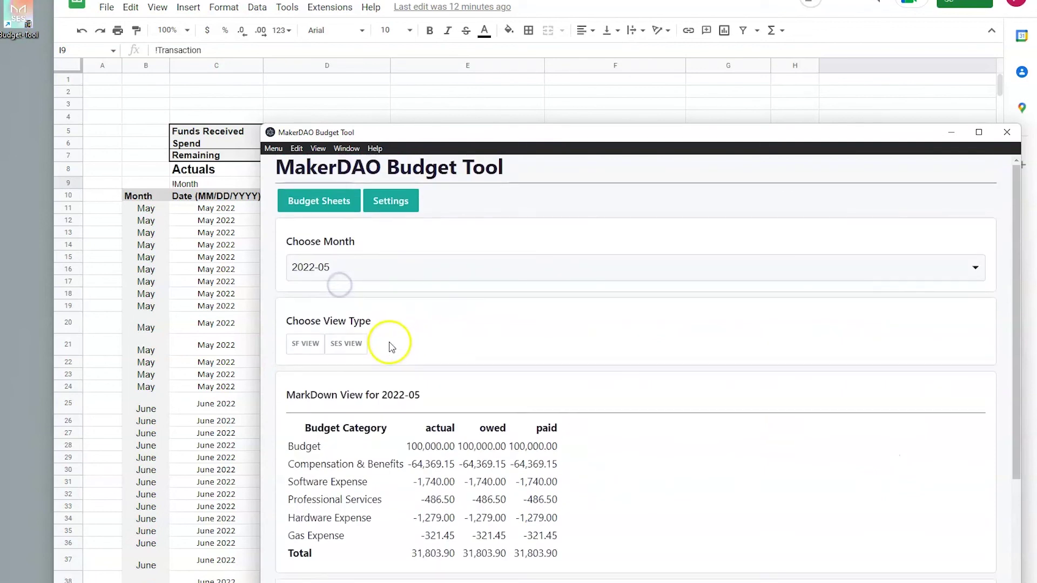
click(318, 203)
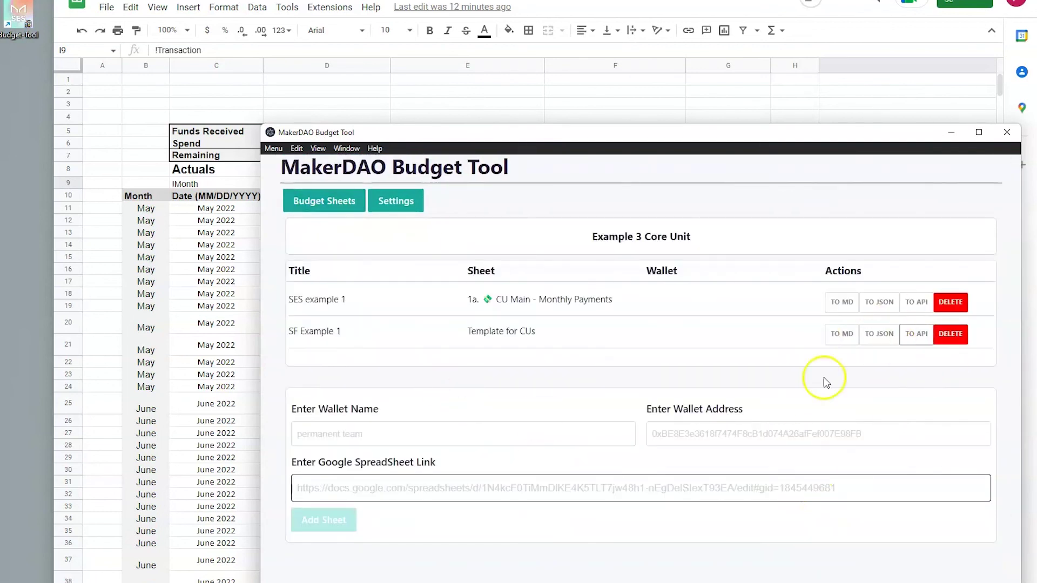
Step: Upload SF Example 1 to the API, then delete the SF Example 1 and SES example 1 sheets
click(917, 335)
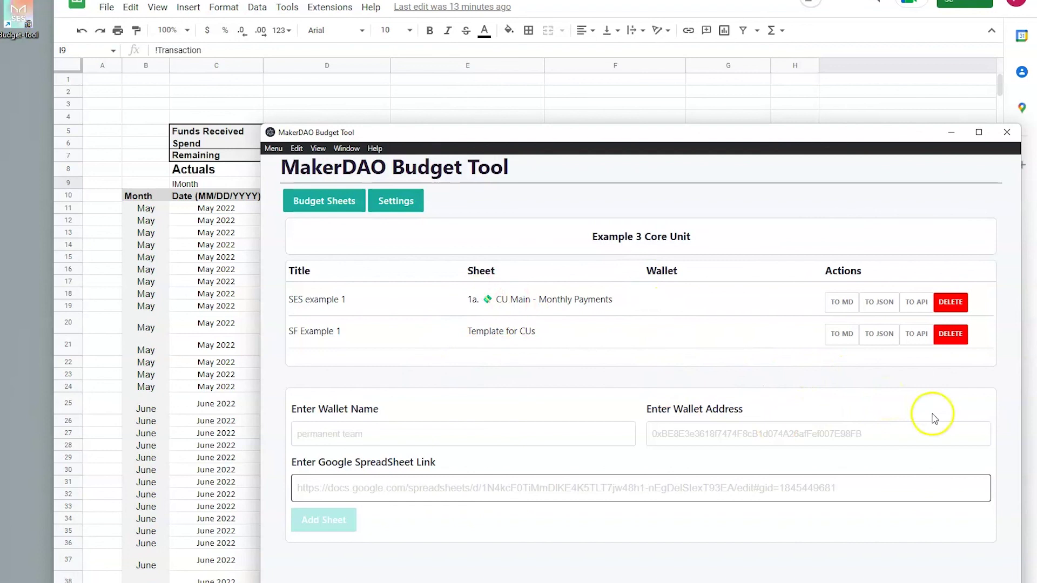
click(951, 334)
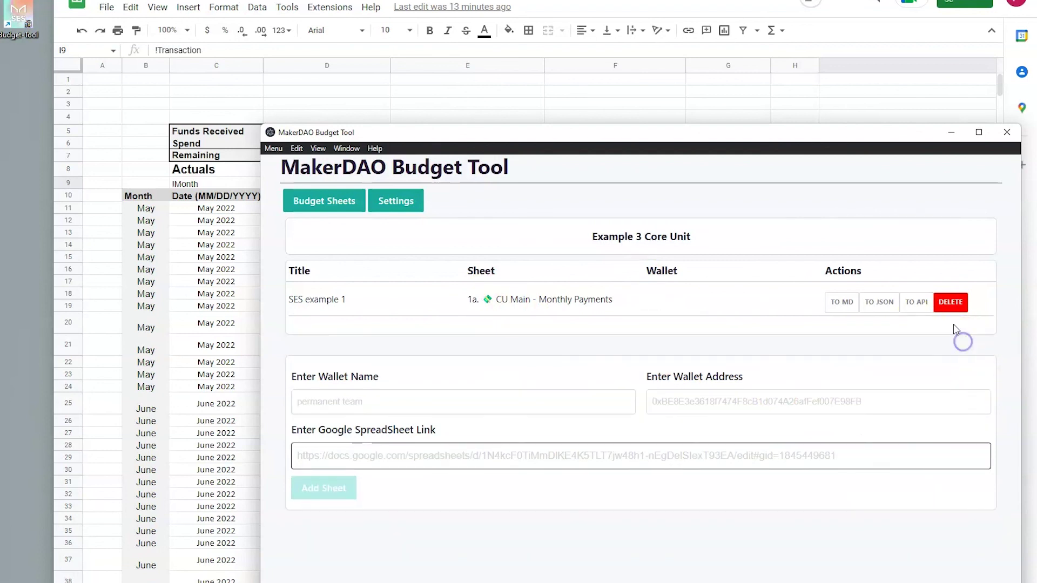
click(950, 304)
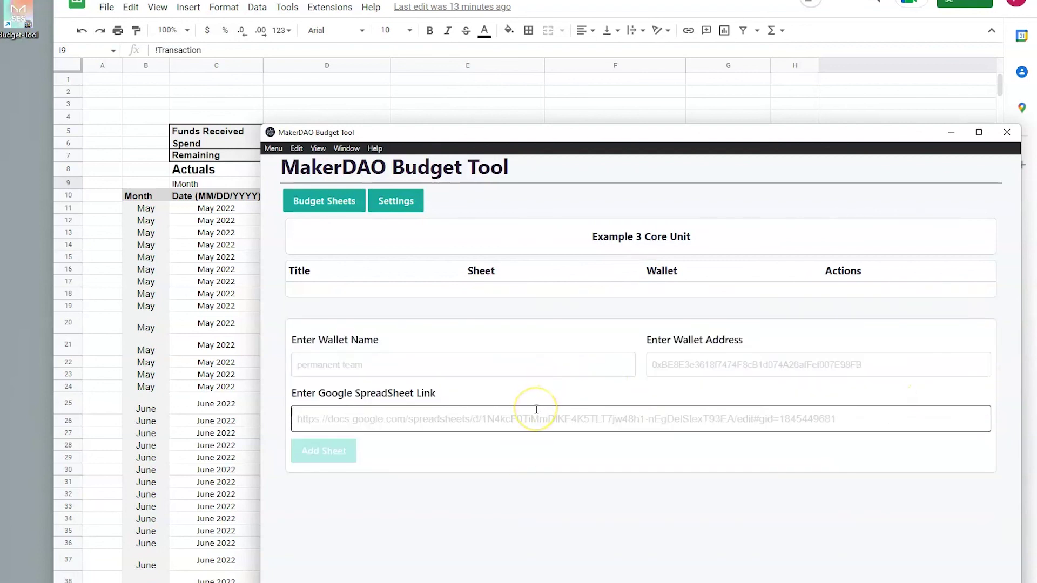